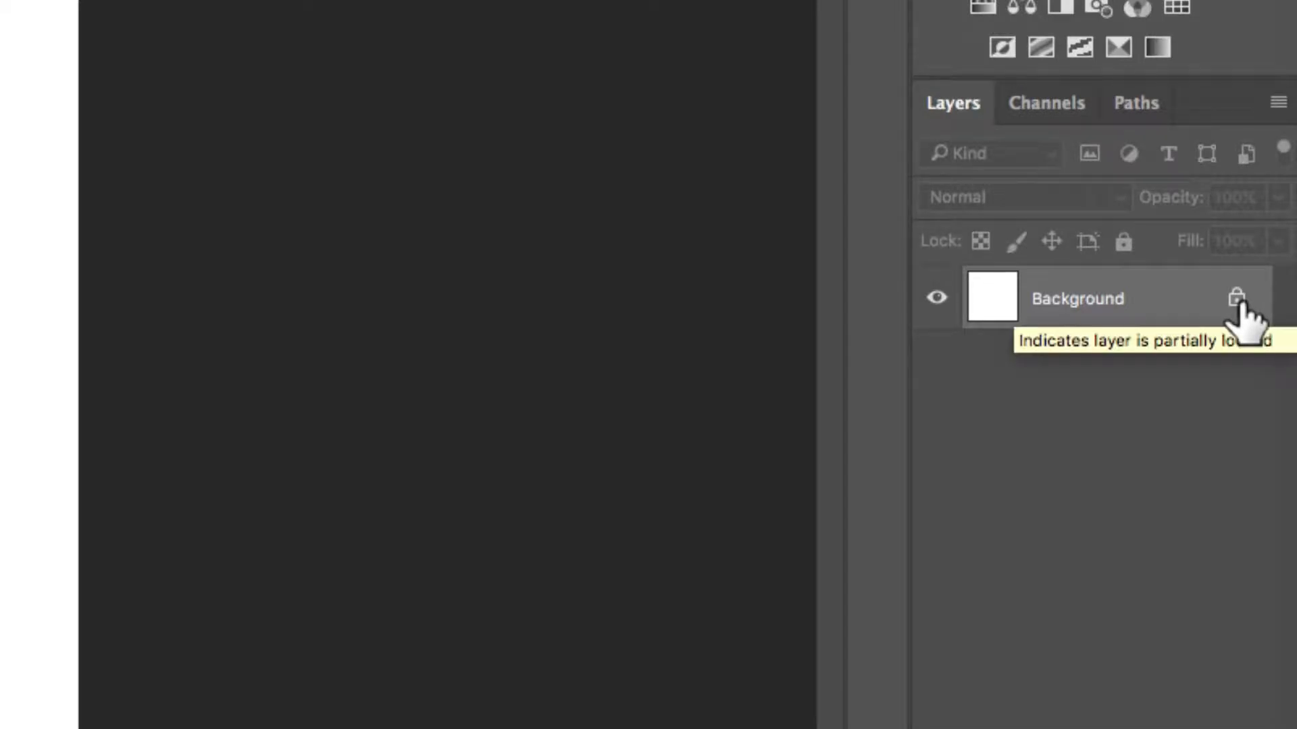
Step: Unlock the Background layer and rename it "bacground"
left_click(1237, 298)
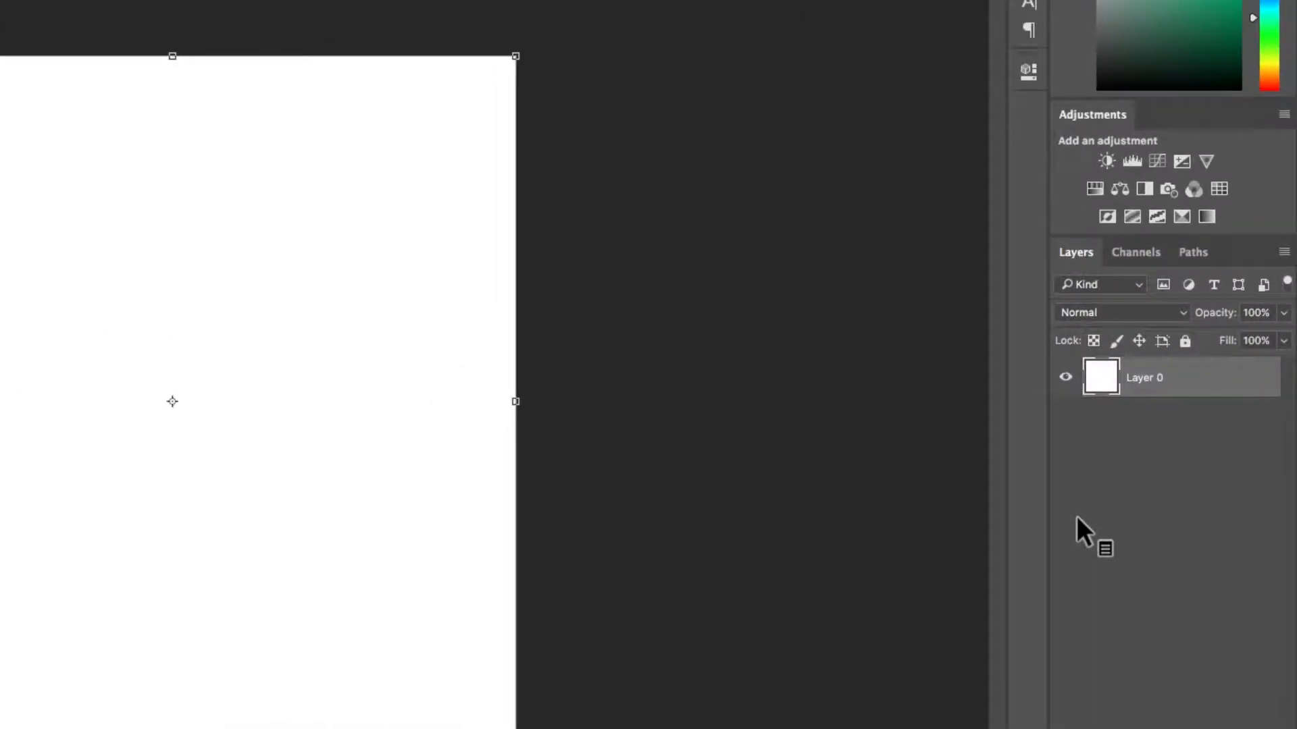
double_click(1144, 377)
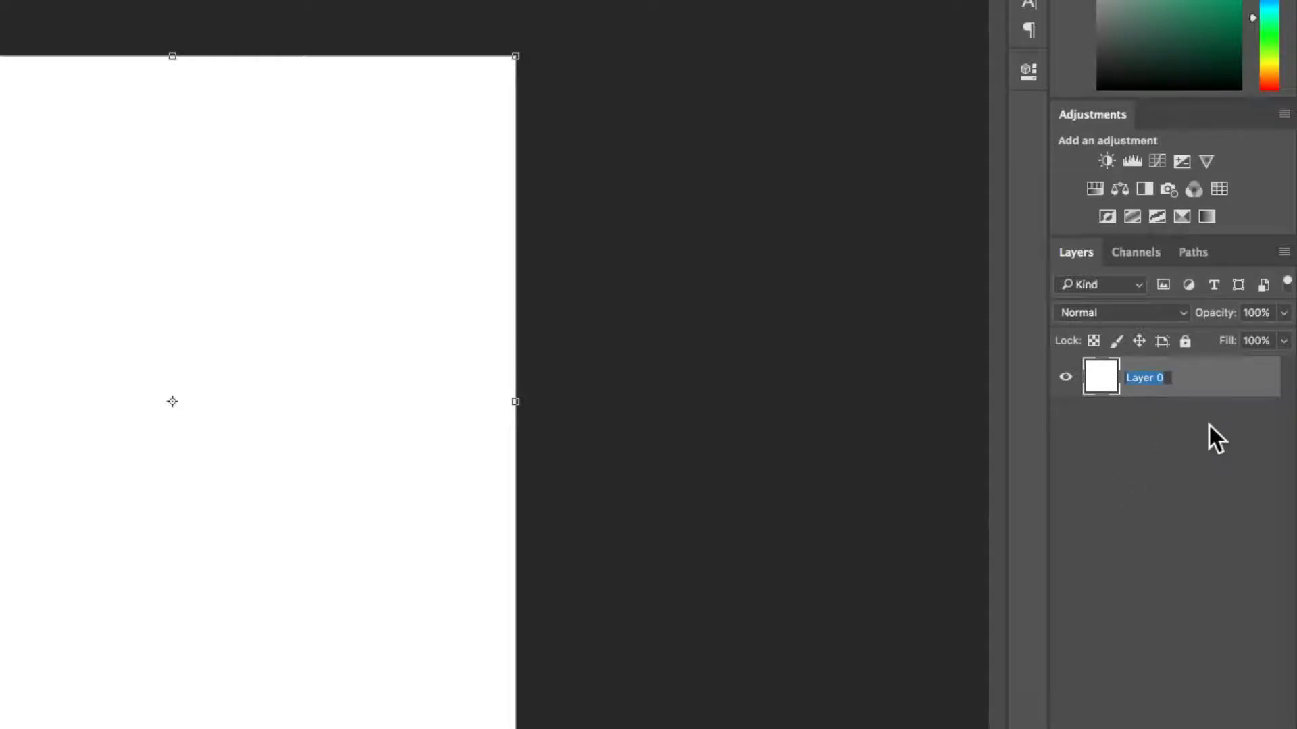
type("bag")
type("ground")
key("Return")
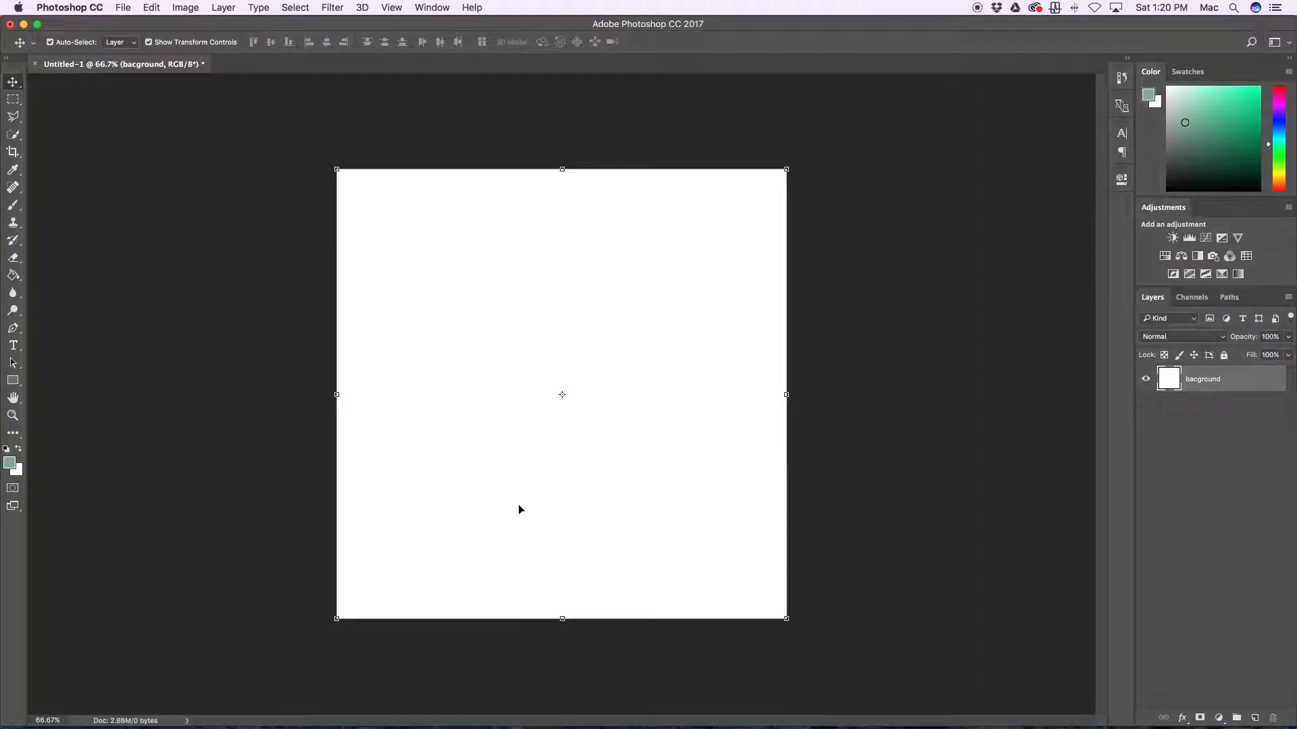
Step: Fill the bacground layer with the muted green foreground colour using the Paint Bucket
key("g")
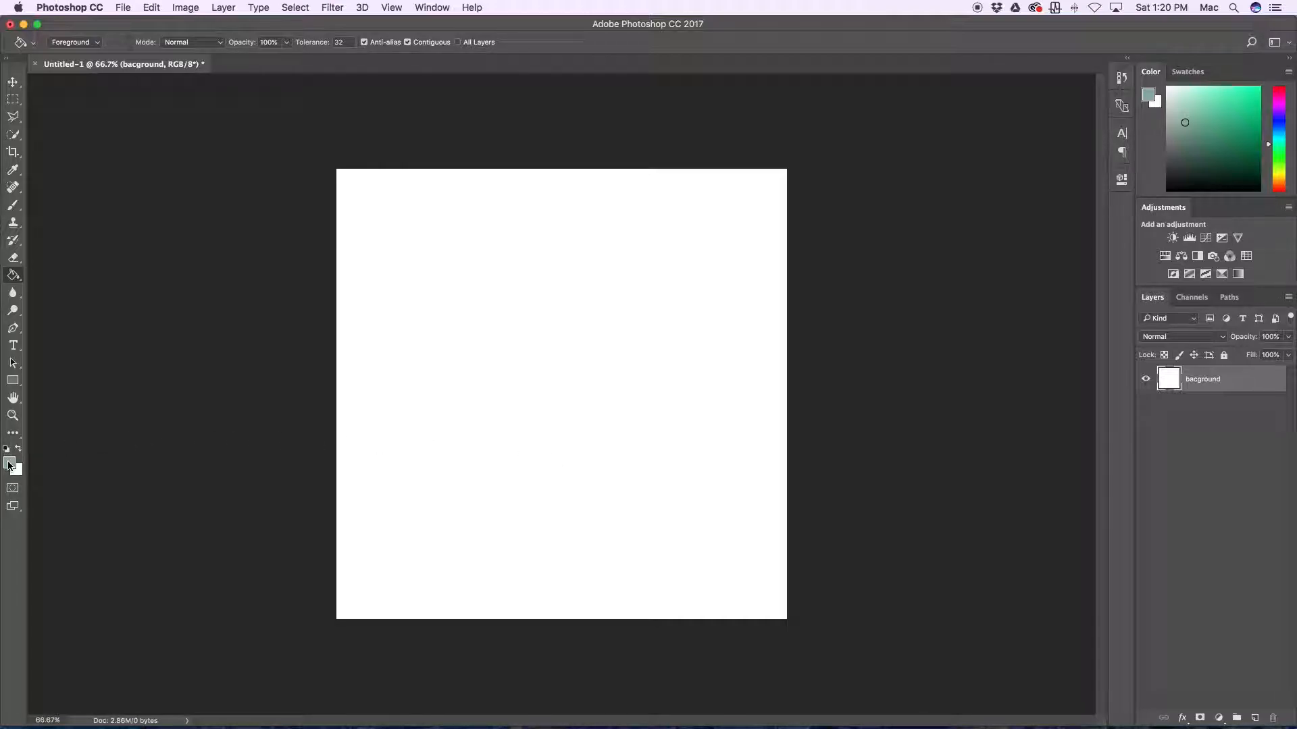
left_click(552, 458)
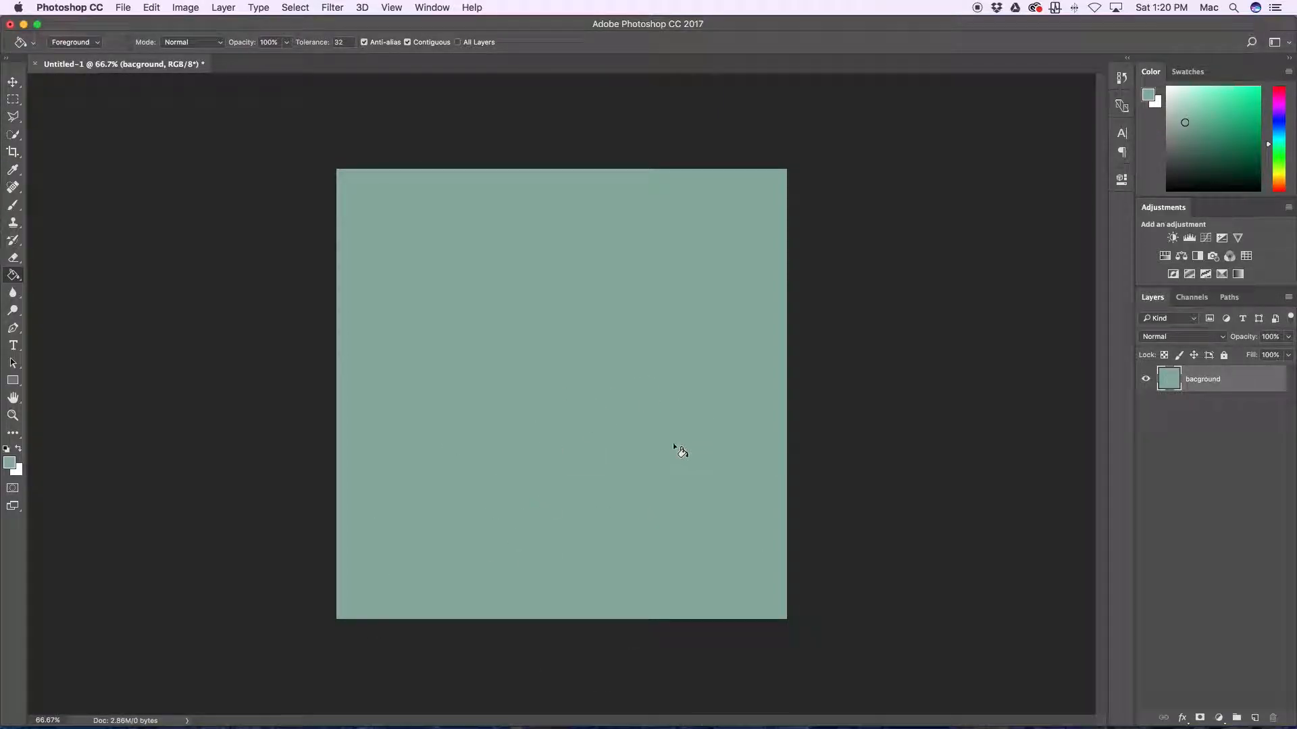
Step: Enable Auto-Select for layers and Show Transform Controls for the Move tool
key("v")
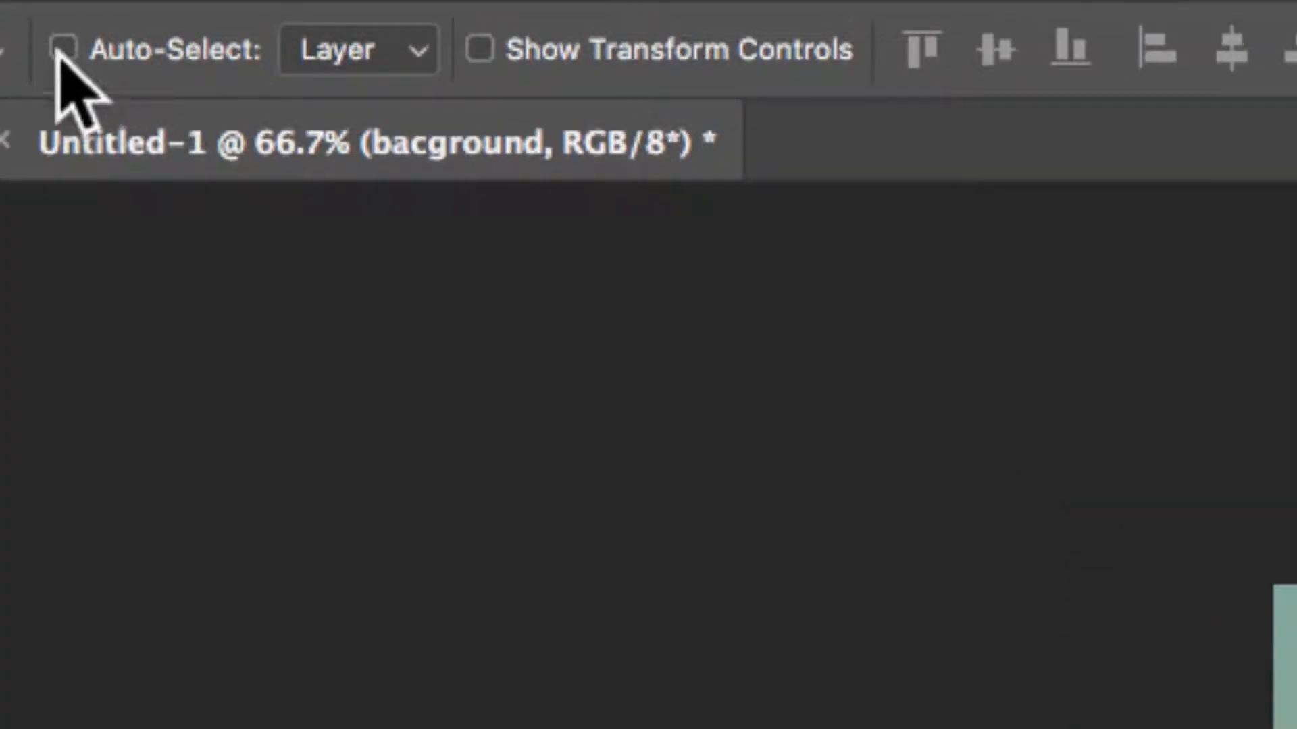
left_click(63, 49)
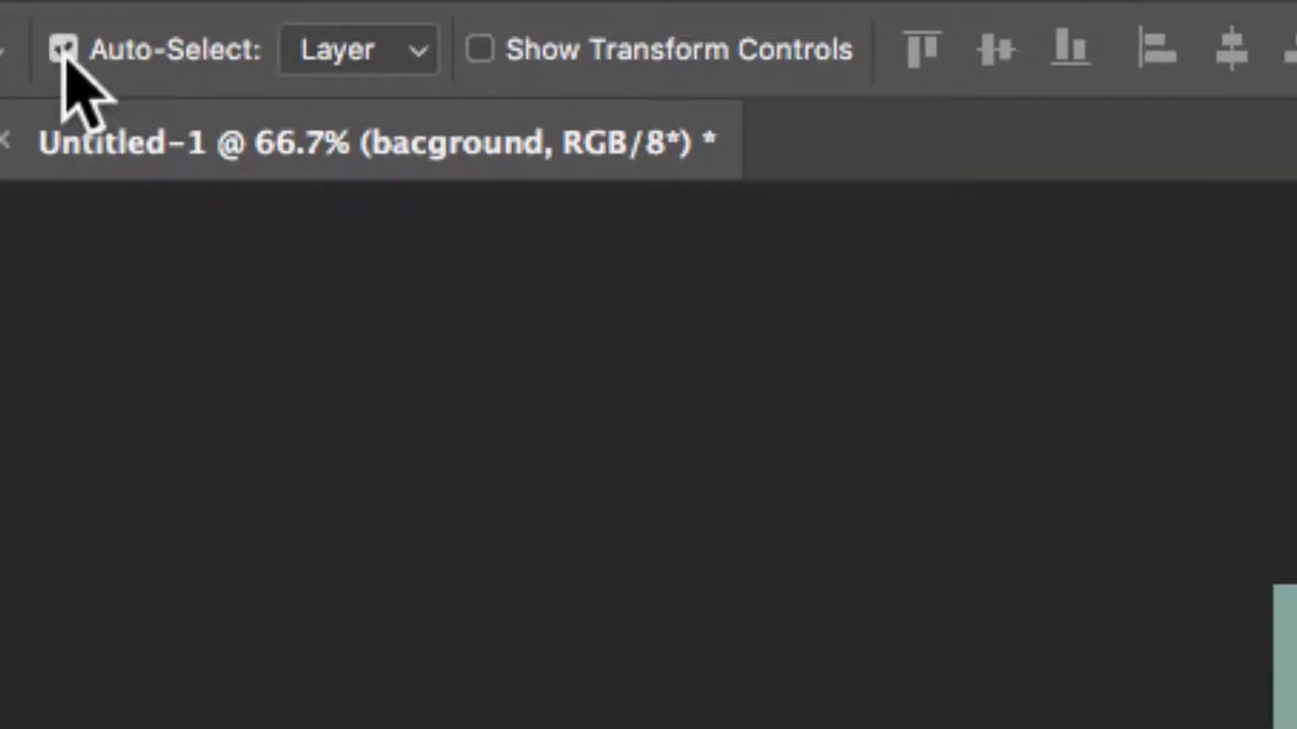
left_click(481, 49)
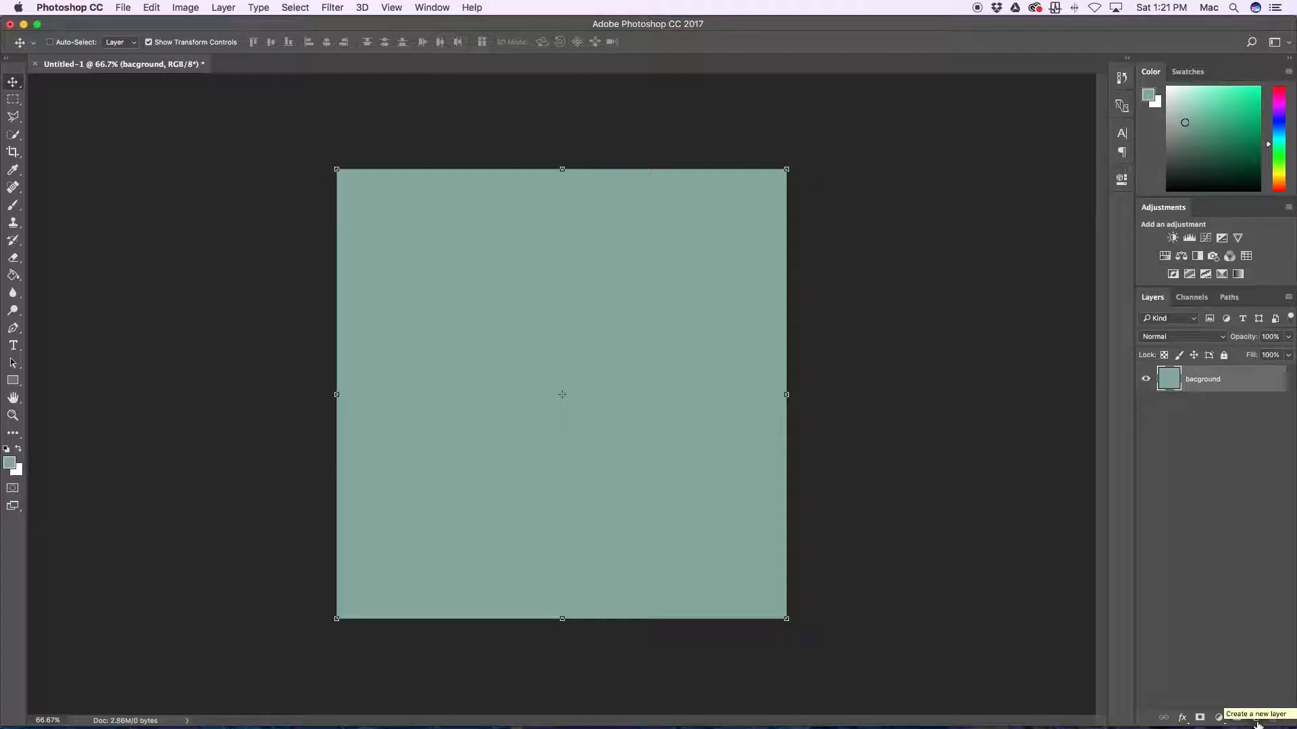
Step: Create a new layer named "brush strokes" above the bacground layer
key("shift+super+n")
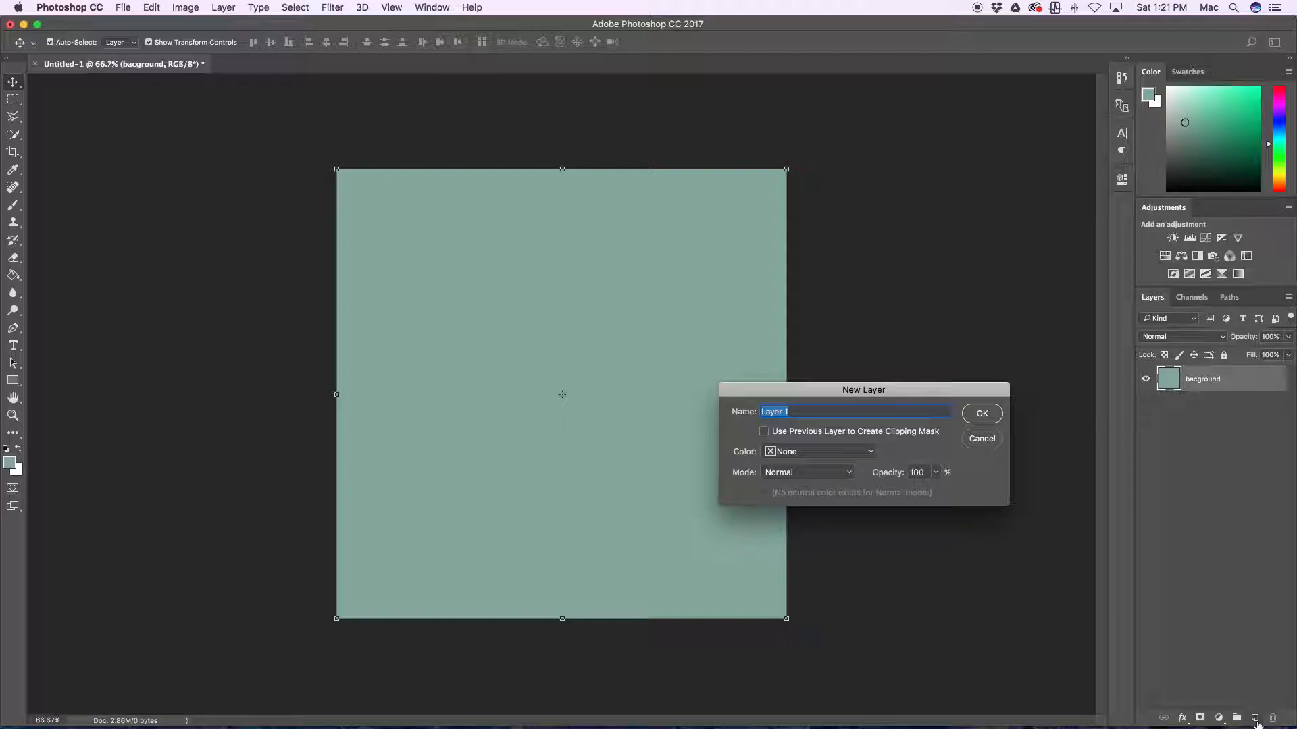
type("brush strokes")
key("Return")
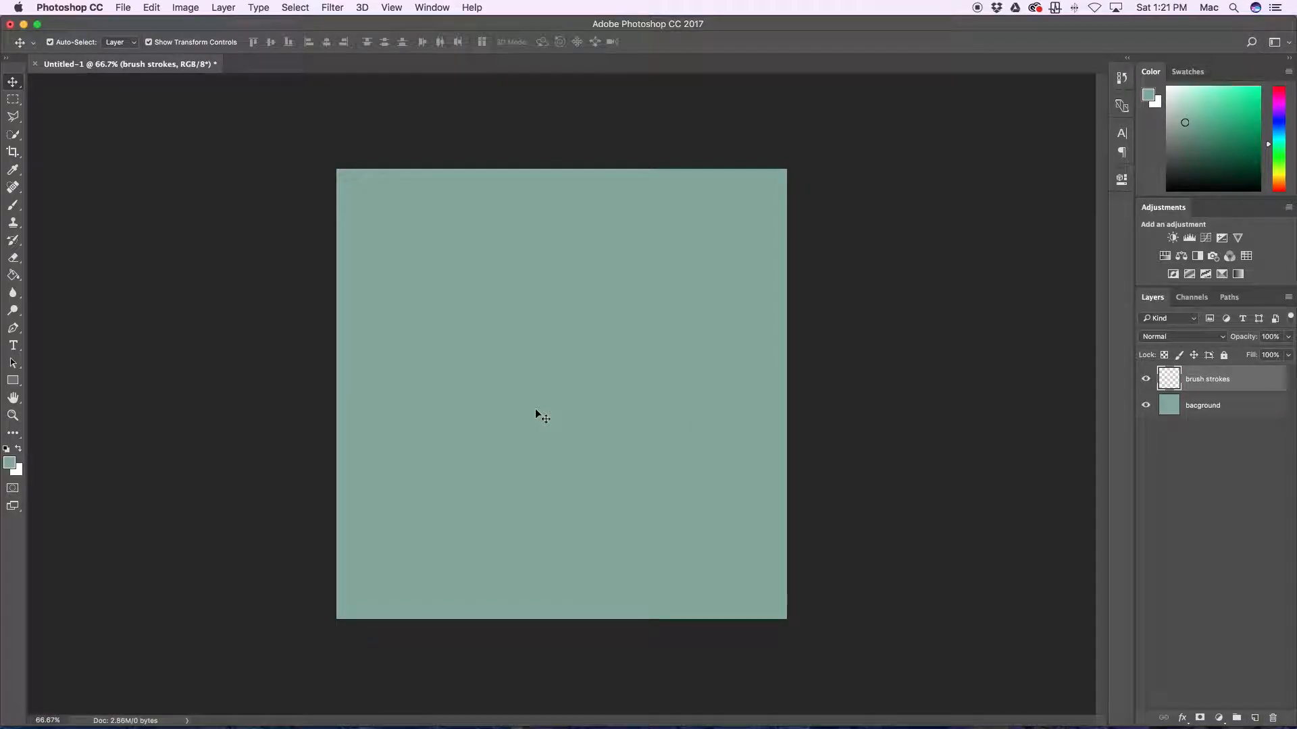
Step: Choose a dark blue foreground colour and paint a wavy stroke across the middle of the canvas with the 70 px brush
key("b")
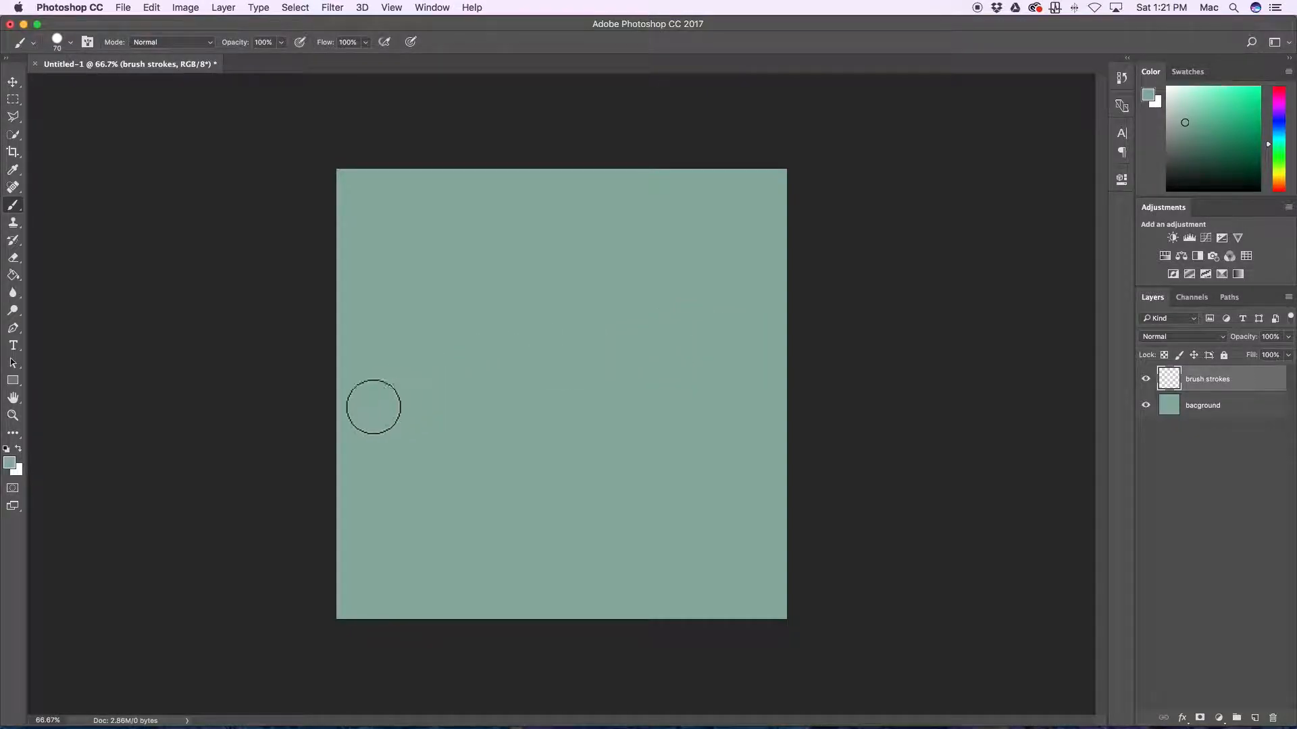
left_click(6, 466)
left_click(415, 531)
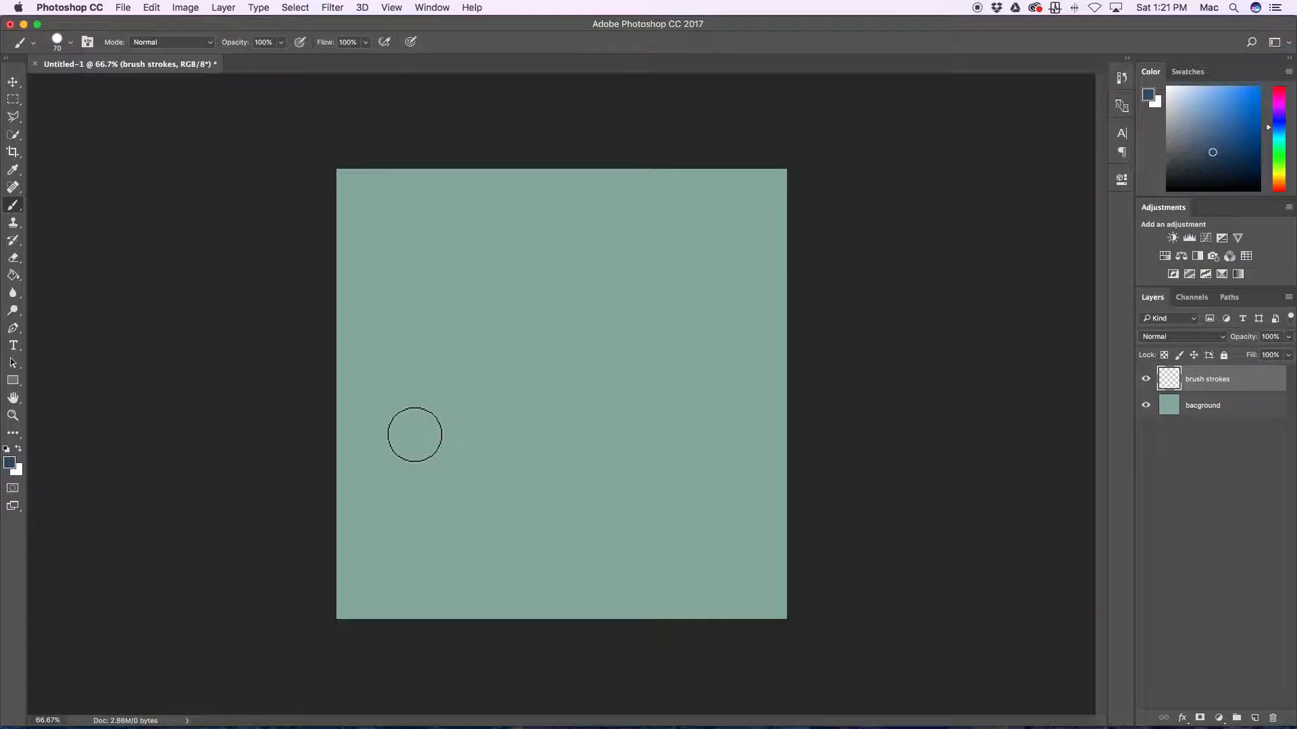
mouse_move(397, 451)
left_mouse_down()
mouse_move(426, 388)
mouse_move(475, 381)
mouse_move(520, 404)
mouse_move(601, 398)
mouse_move(664, 323)
mouse_move(731, 324)
left_mouse_up()
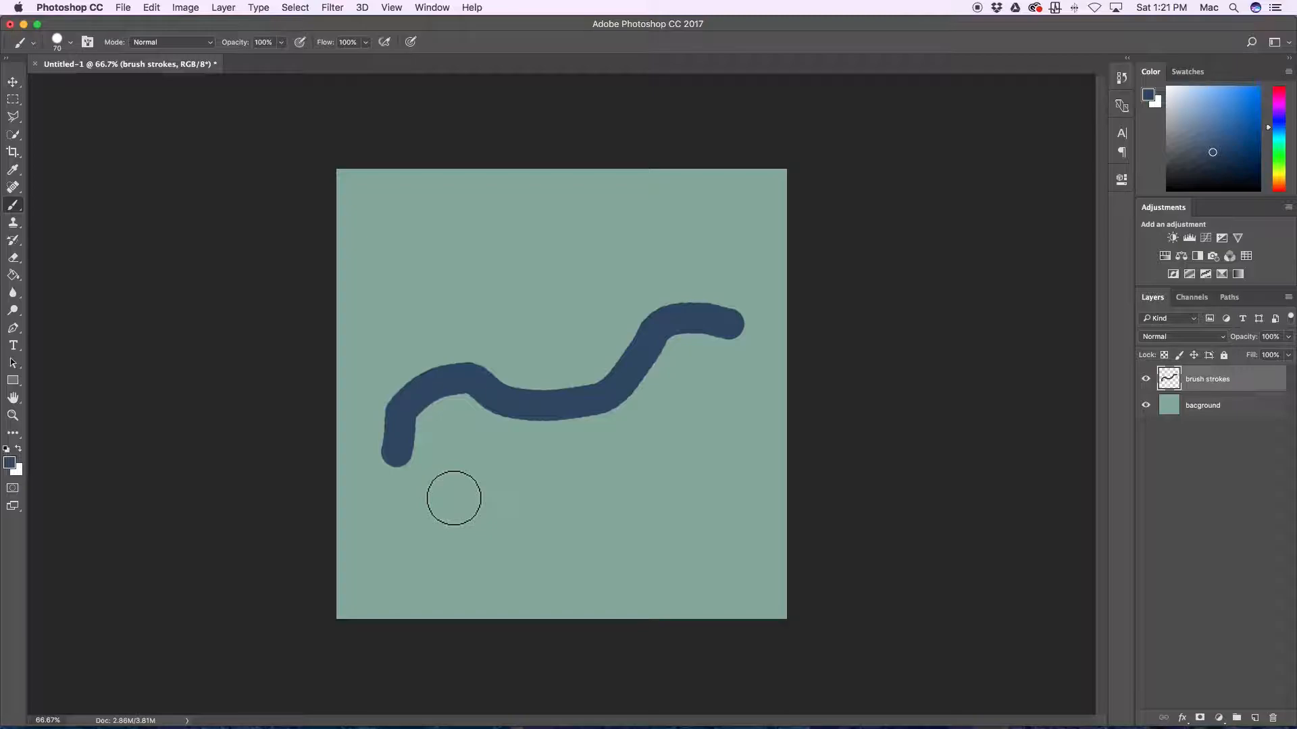
Step: Reduce the brush size and paint two thinner wavy strokes of different widths below the thick one
key("bracketleft")
key("bracketleft")
key("bracketleft")
key("bracketleft")
key("bracketleft")
key("bracketleft")
key("bracketleft")
key("bracketleft")
key("bracketleft")
key("bracketleft")
key("bracketleft")
key("bracketleft")
key("bracketleft")
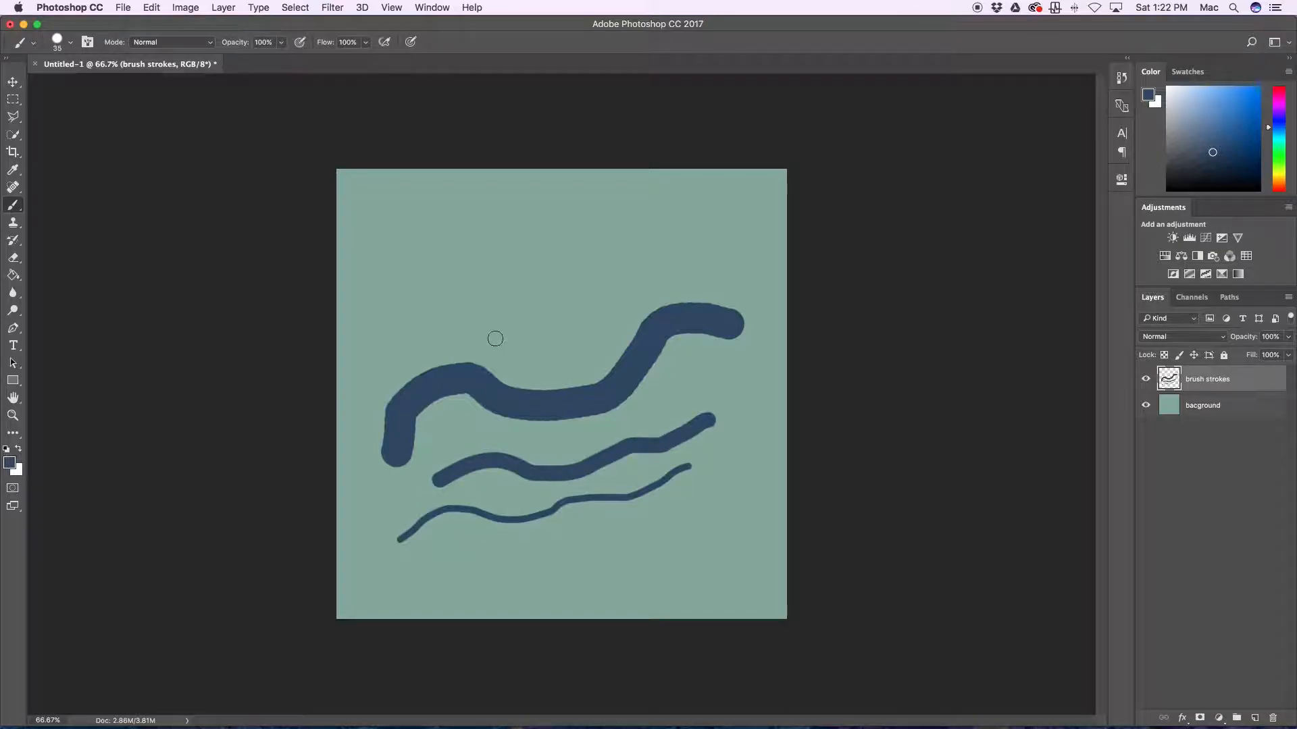
Step: Paint two soft-edged 35 px strokes above and below the thick wave, plus a hard-edged one winding through the existing strokes
key("bracketleft")
mouse_move(465, 311)
left_mouse_down()
mouse_move(453, 284)
mouse_move(593, 260)
mouse_move(641, 212)
left_mouse_up()
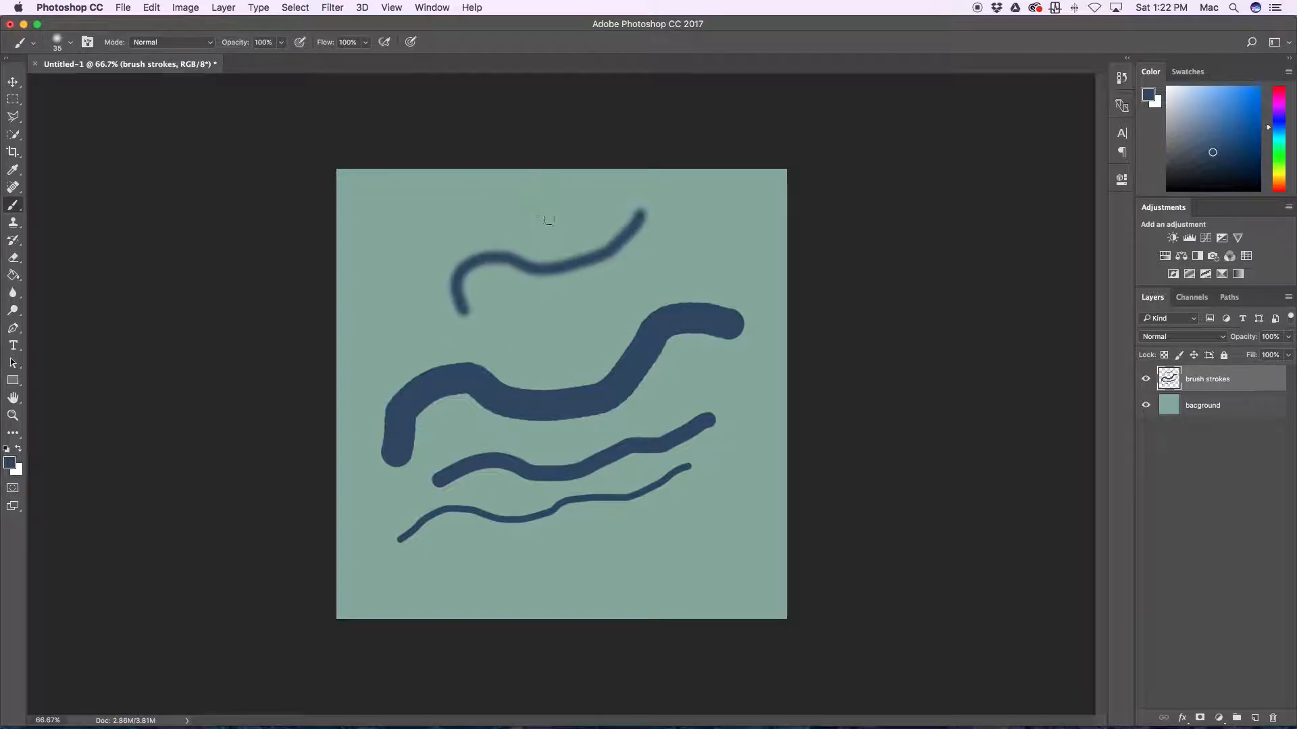
mouse_move(562, 329)
left_mouse_down()
mouse_move(680, 493)
mouse_move(653, 541)
mouse_move(599, 566)
mouse_move(528, 561)
mouse_move(475, 584)
mouse_move(424, 565)
mouse_move(436, 569)
mouse_move(480, 502)
mouse_move(444, 432)
mouse_move(517, 385)
mouse_move(529, 347)
mouse_move(619, 297)
left_mouse_up()
key("shift+bracketright")
key("shift+bracketright")
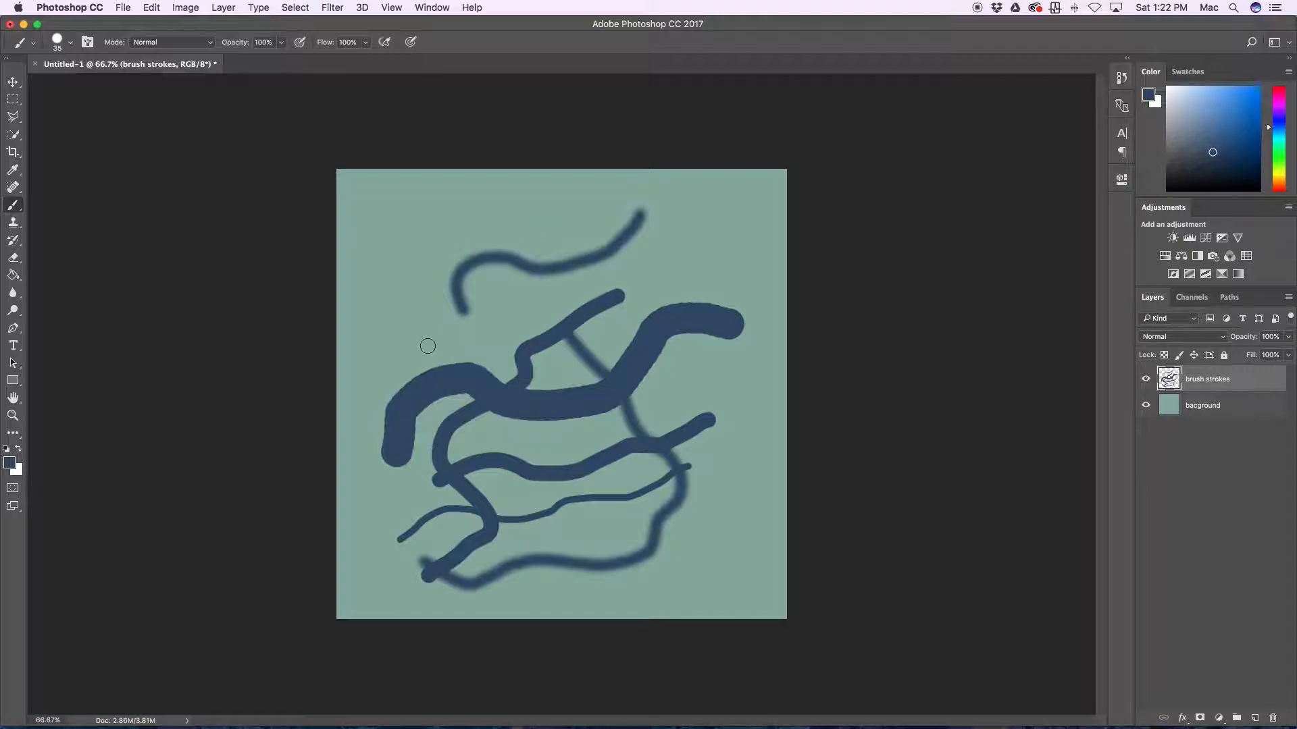
Step: Draw a rectangle about 779 by 354 px over the upper part of the canvas and fill it with yellow
key("u")
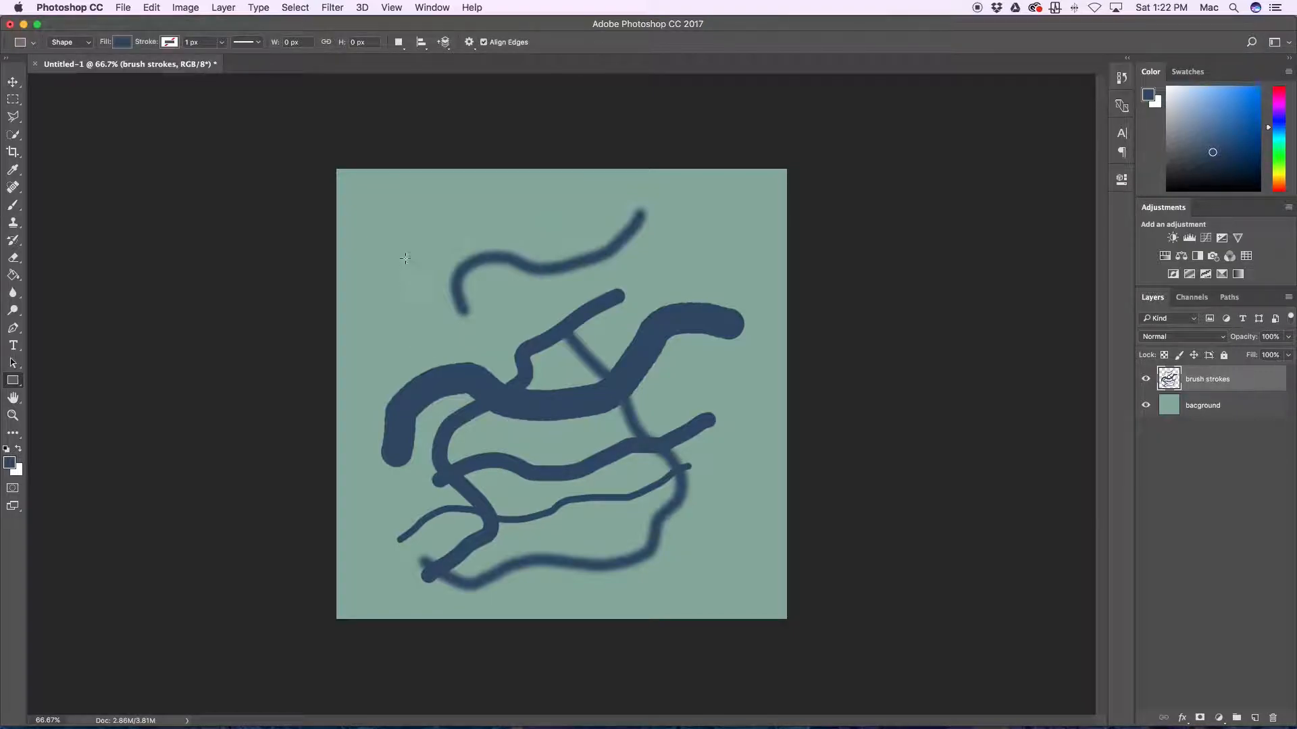
left_click_drag(393, 210, 743, 368)
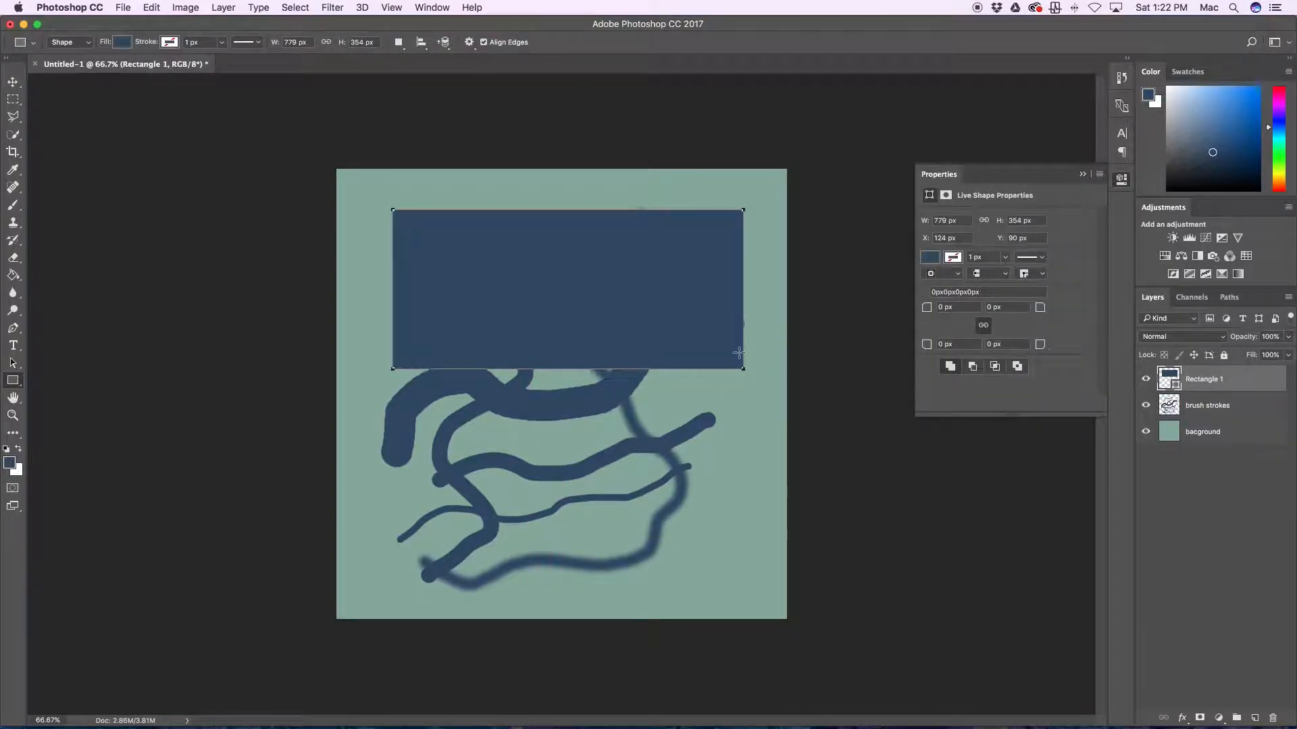
left_click(932, 257)
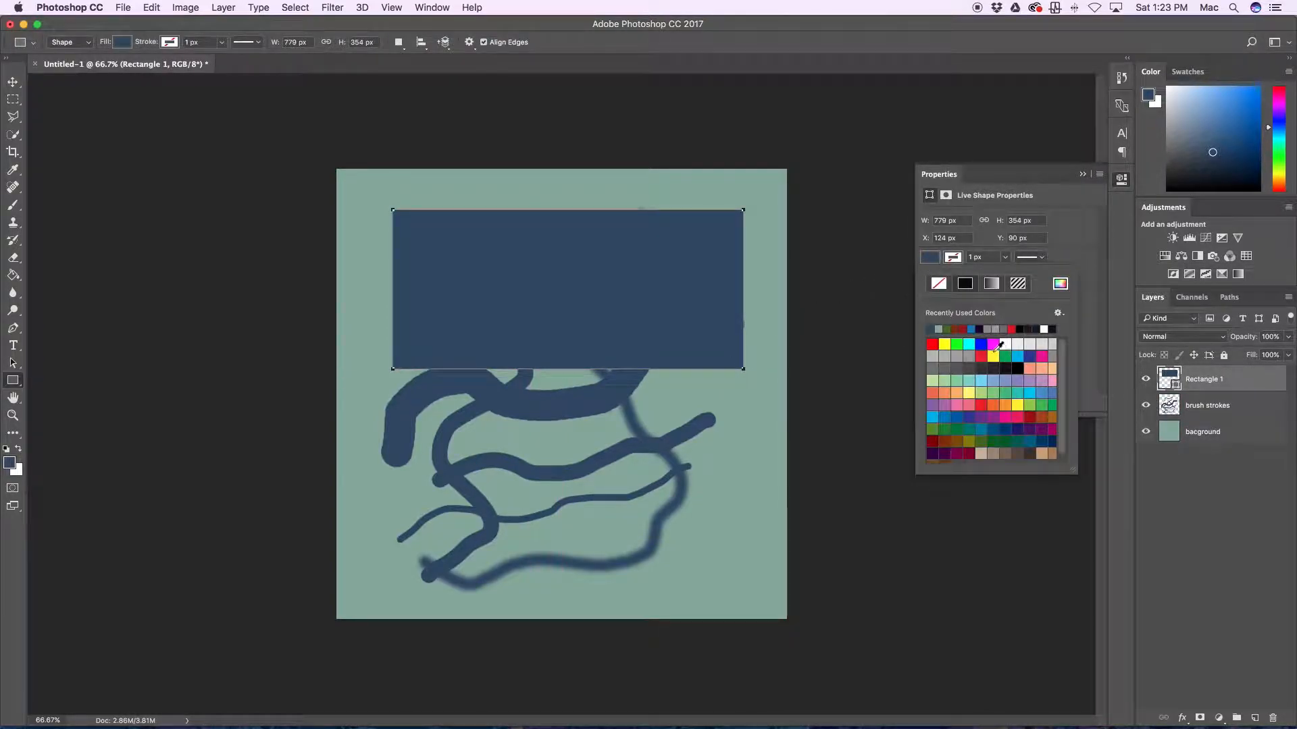
left_click(1017, 405)
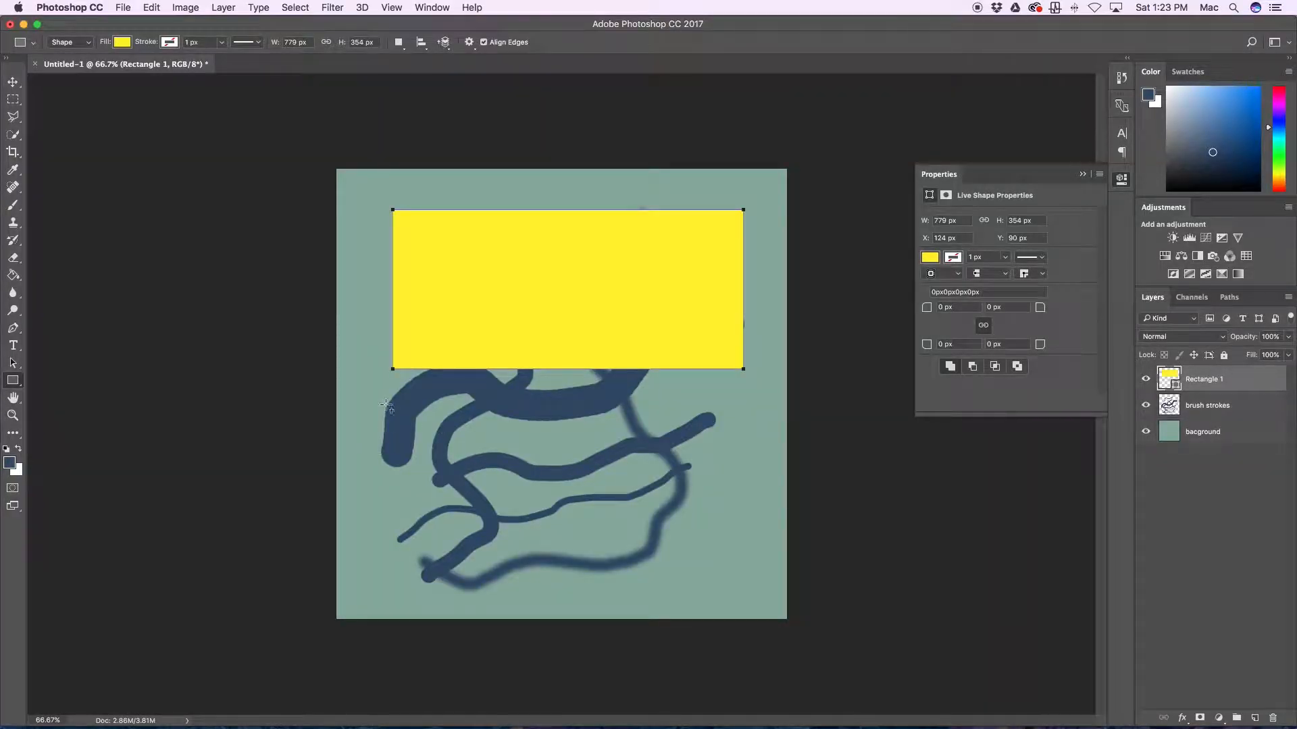
Step: Draw a second rectangle about 531 by 121 px below the yellow one and fill it with dark red
left_click_drag(389, 398, 628, 453)
left_click(930, 257)
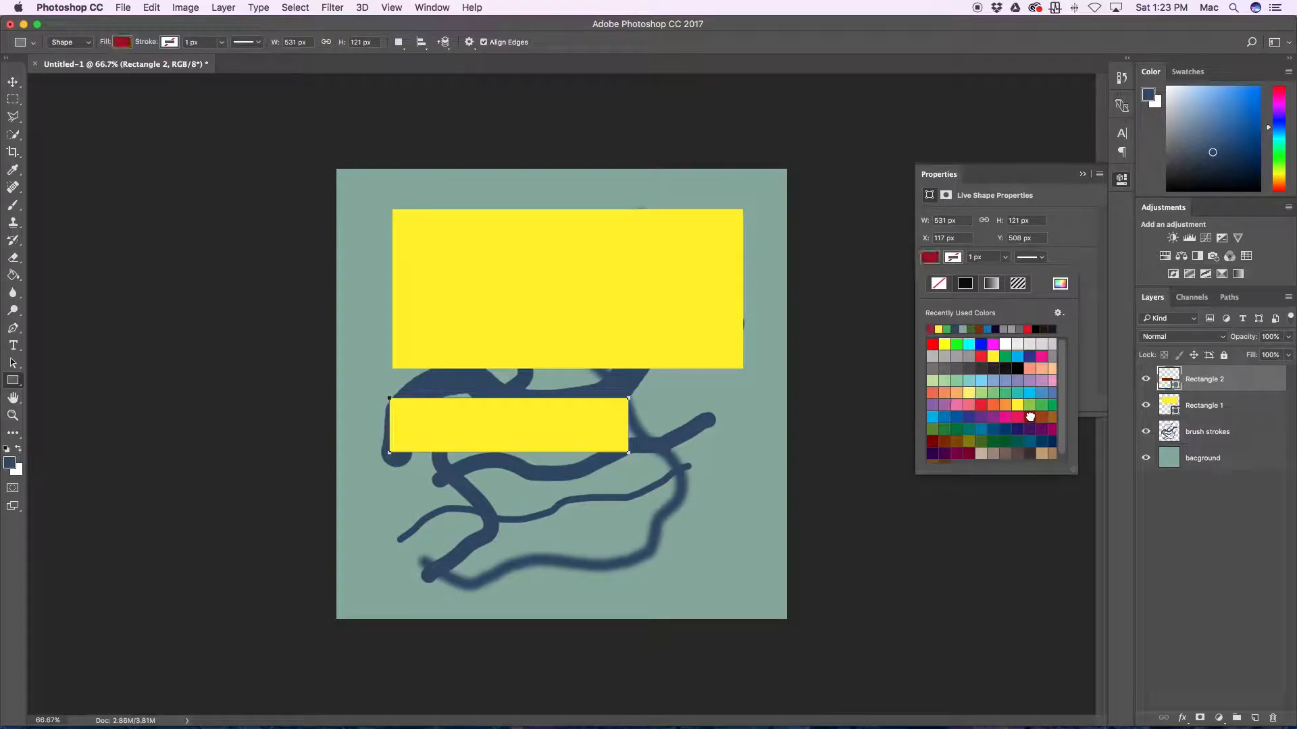
left_click(1029, 417)
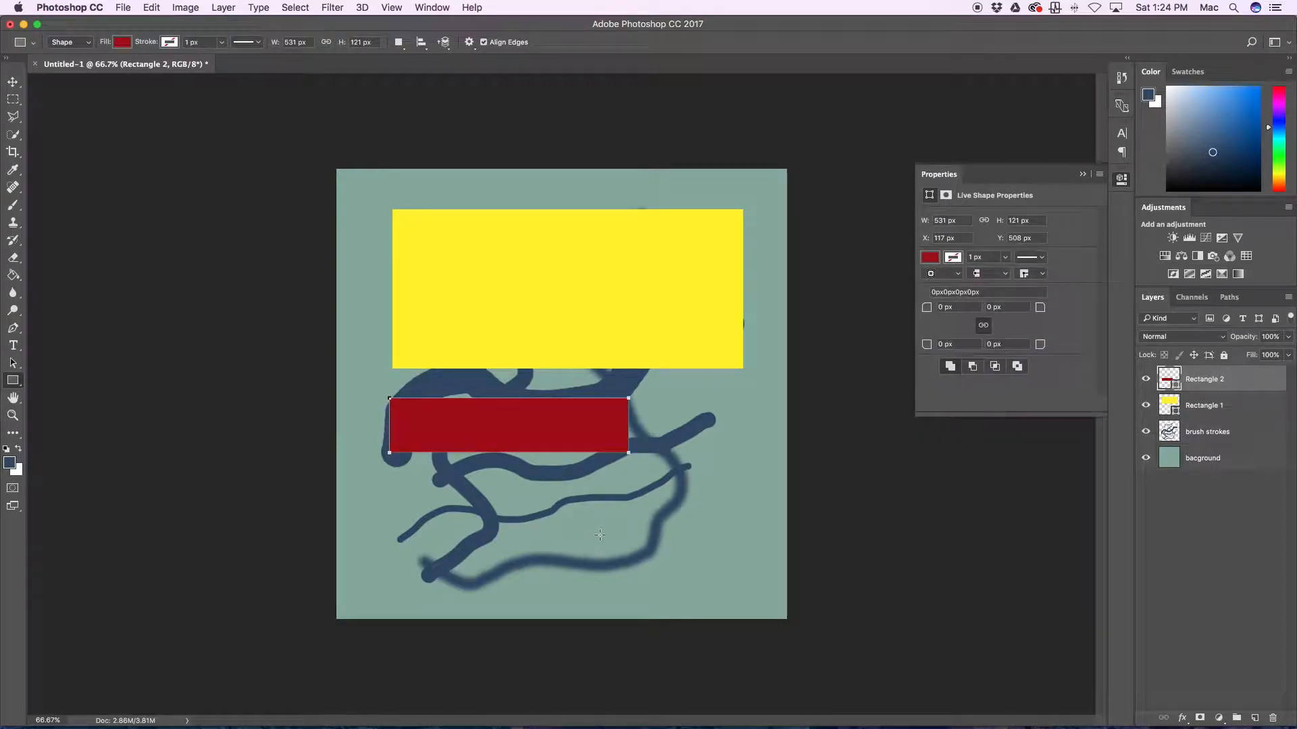
Step: Draw a square about 176 by 176 px near the canvas's lower-right corner and fill it with light blue
left_click_drag(529, 489, 727, 568)
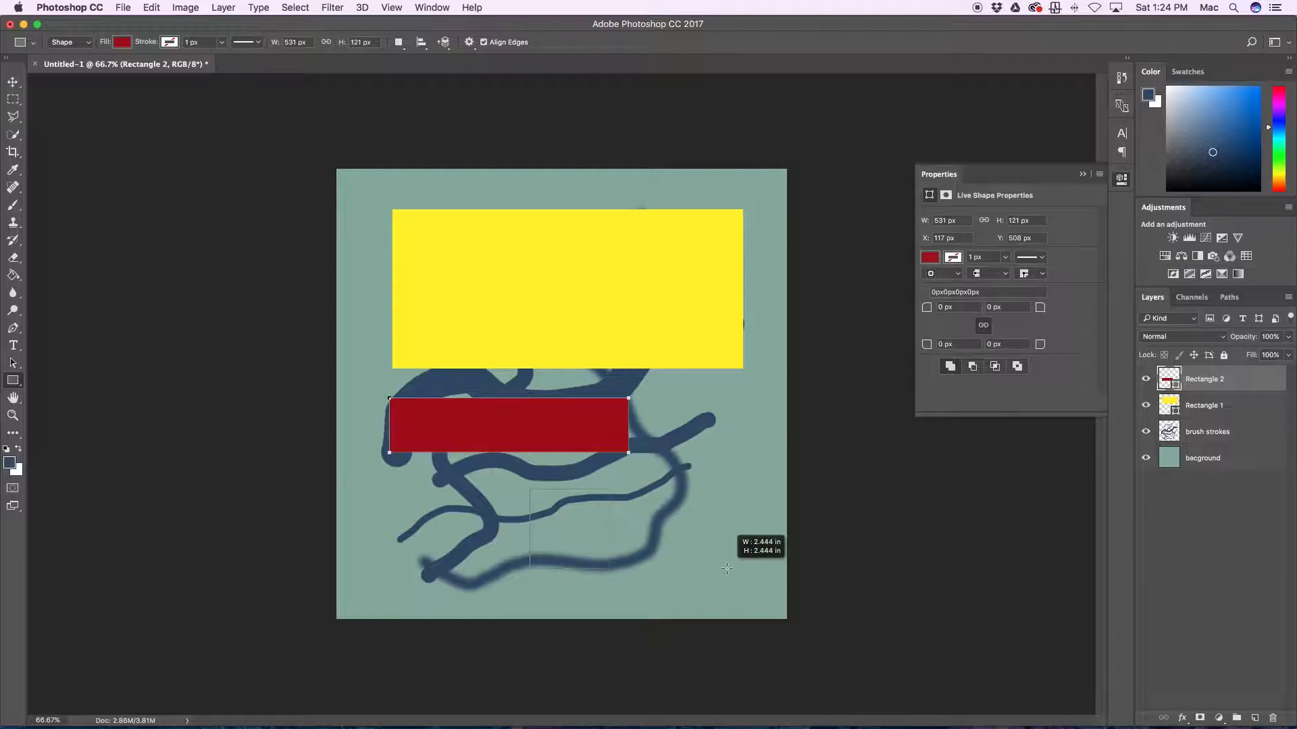
left_click_drag(727, 568, 727, 570)
left_click(929, 257)
left_click(928, 417)
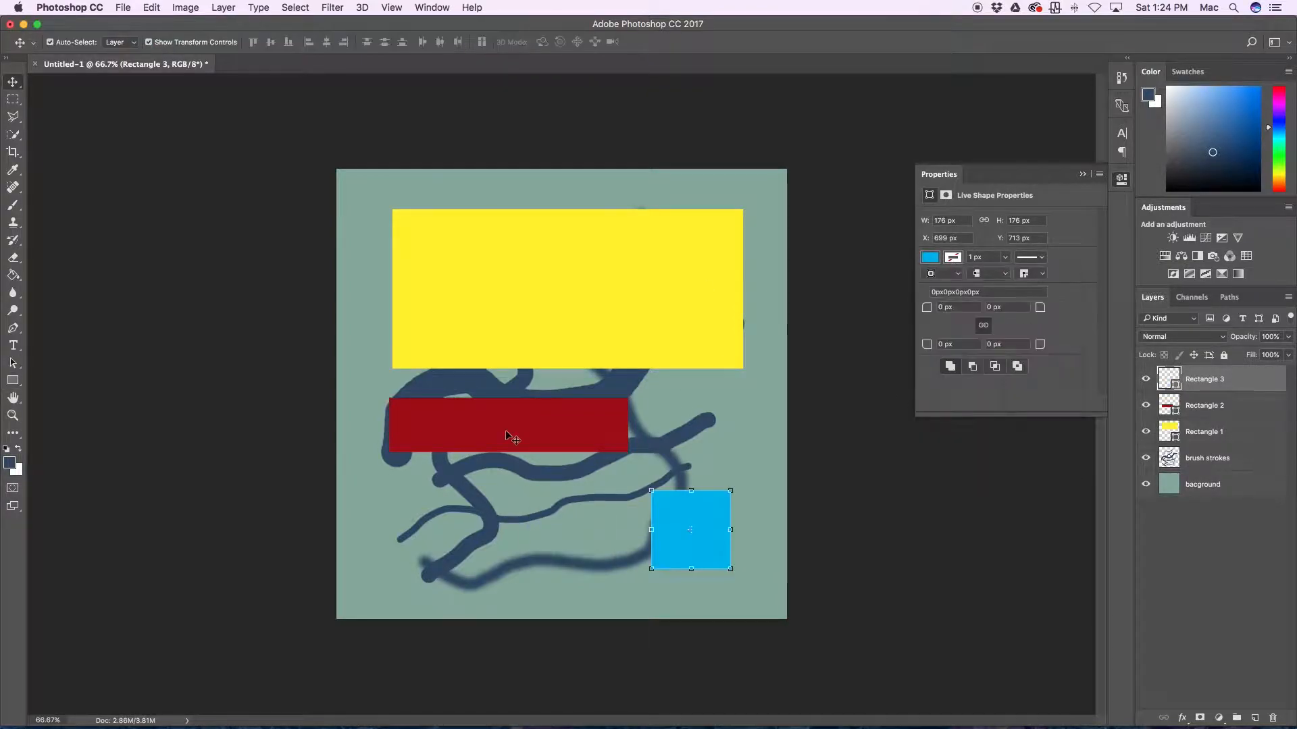
Step: Rearrange the shapes, lowering the yellow rectangle slightly and placing the red rectangle and blue square side by side just beneath it
left_click_drag(505, 439, 492, 513)
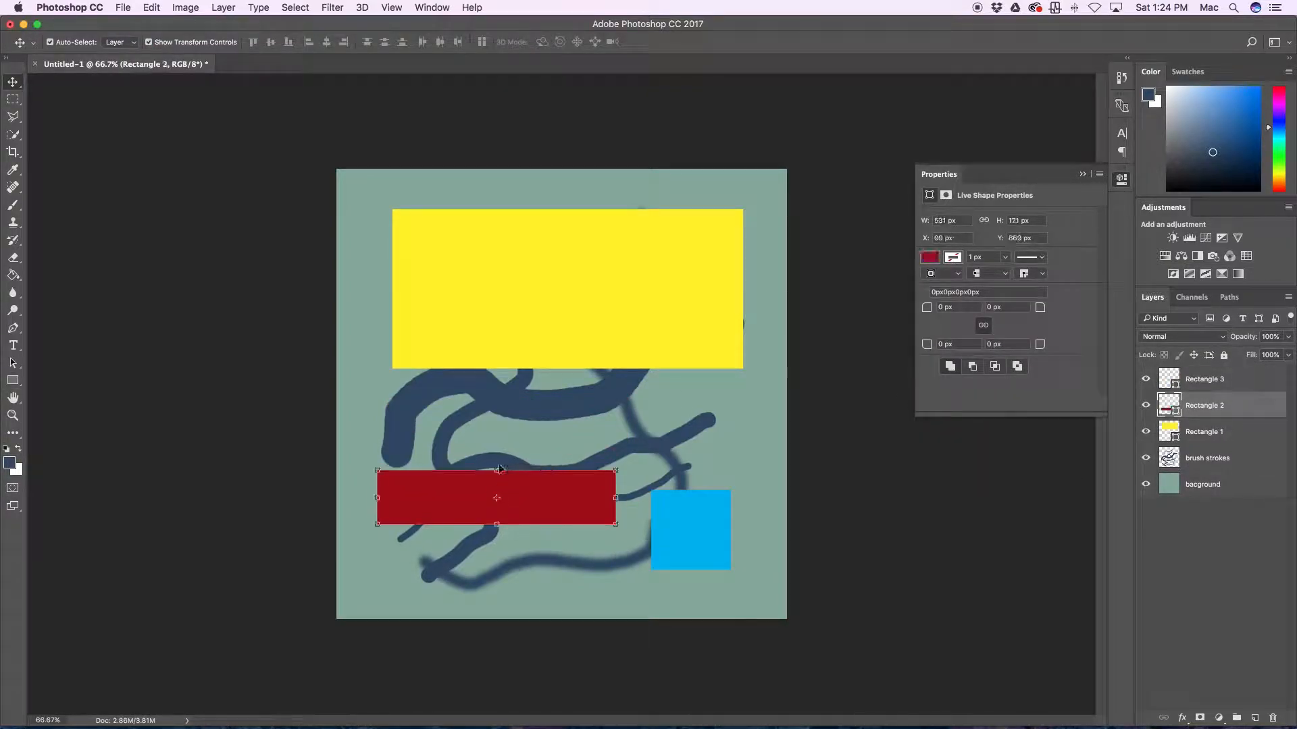
left_click_drag(524, 356, 520, 389)
left_click_drag(549, 483, 544, 450)
left_click_drag(655, 519, 653, 468)
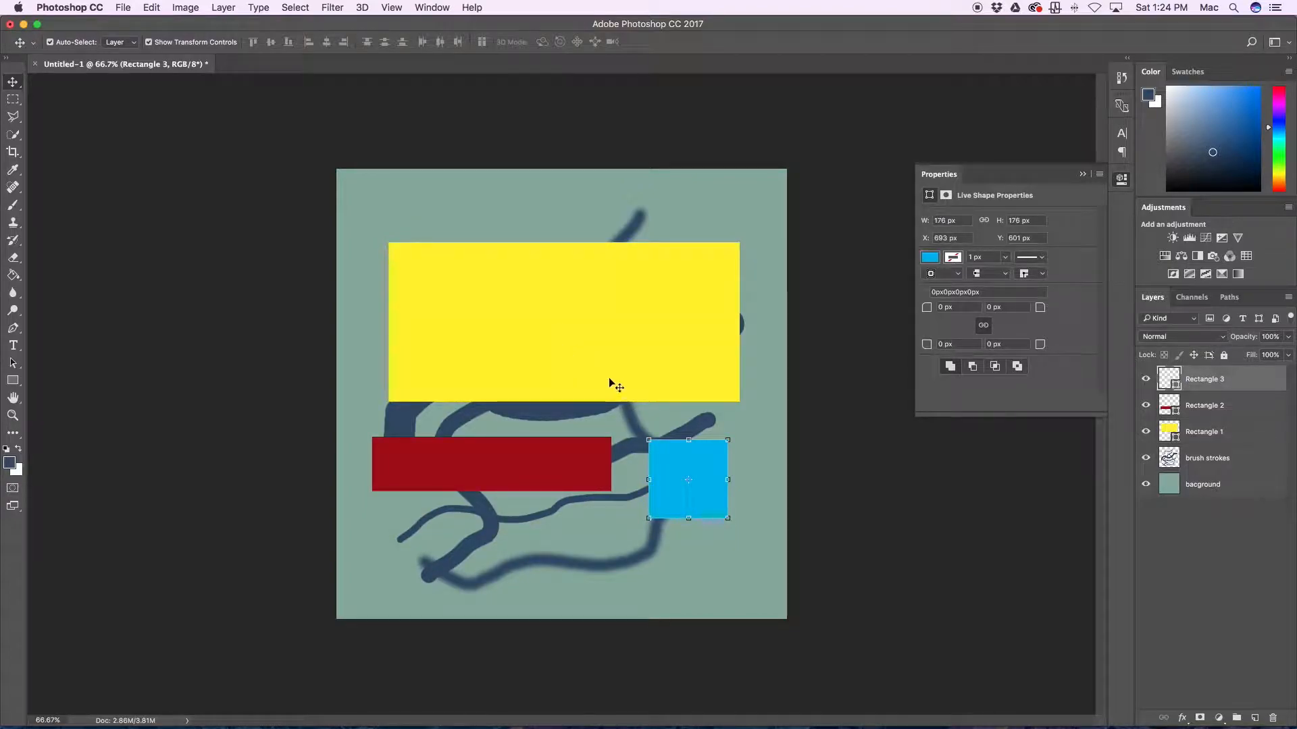
Step: Apply a Gradient Overlay to the blue square with a linear light-to-dark purple gradient at a -90° angle
left_click(809, 507)
left_click(691, 475)
left_click(233, 7)
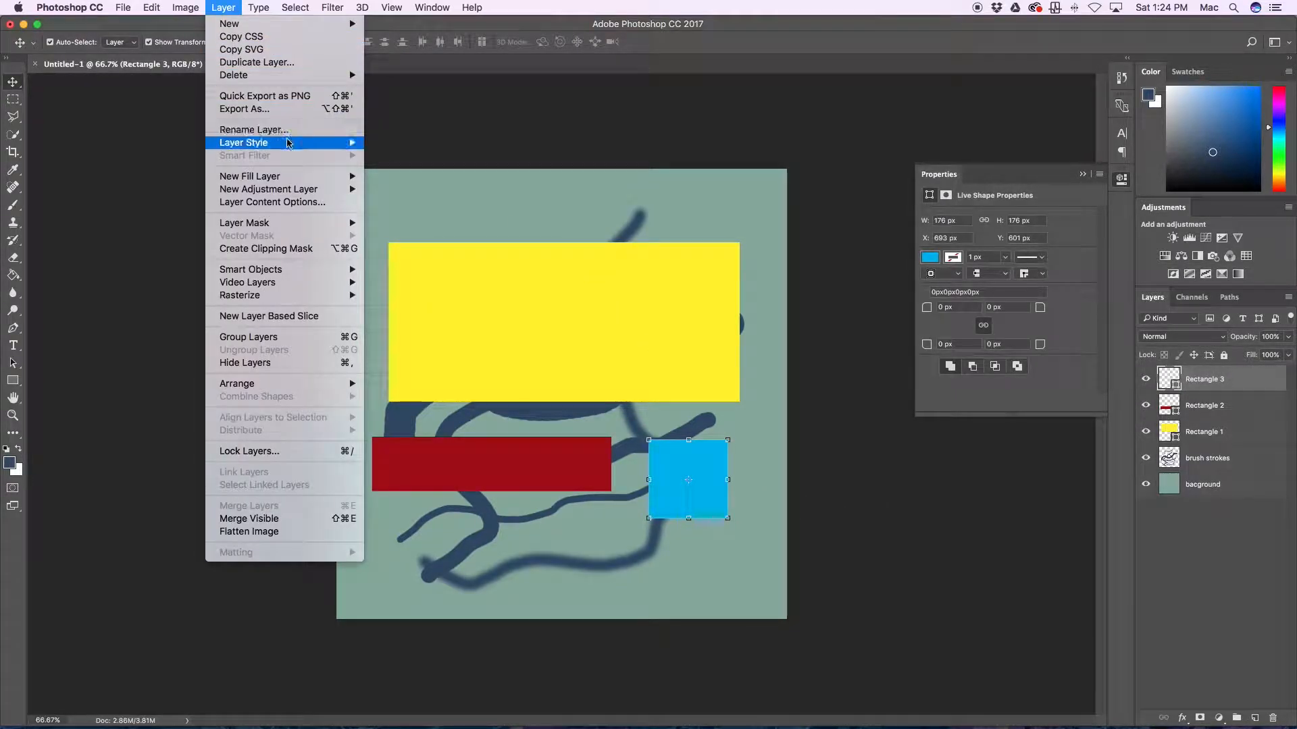
mouse_move(317, 143)
left_click(417, 240)
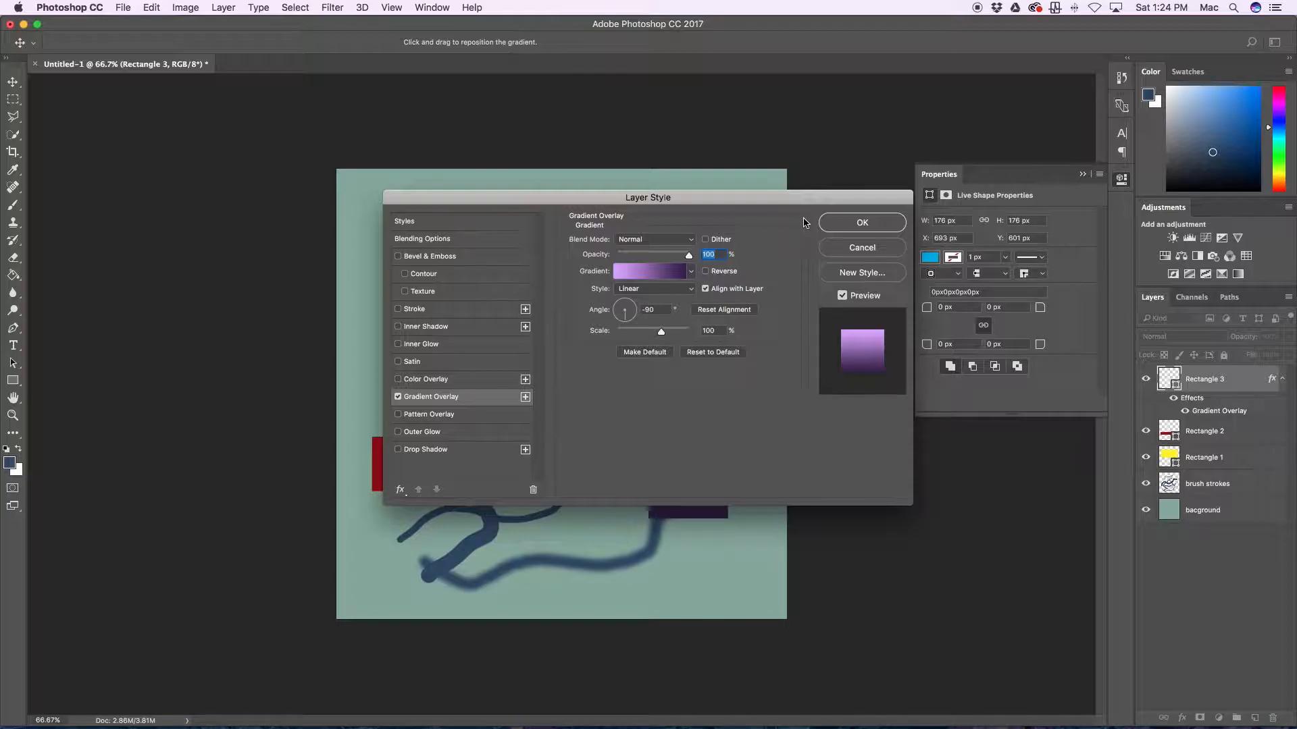
left_click(862, 223)
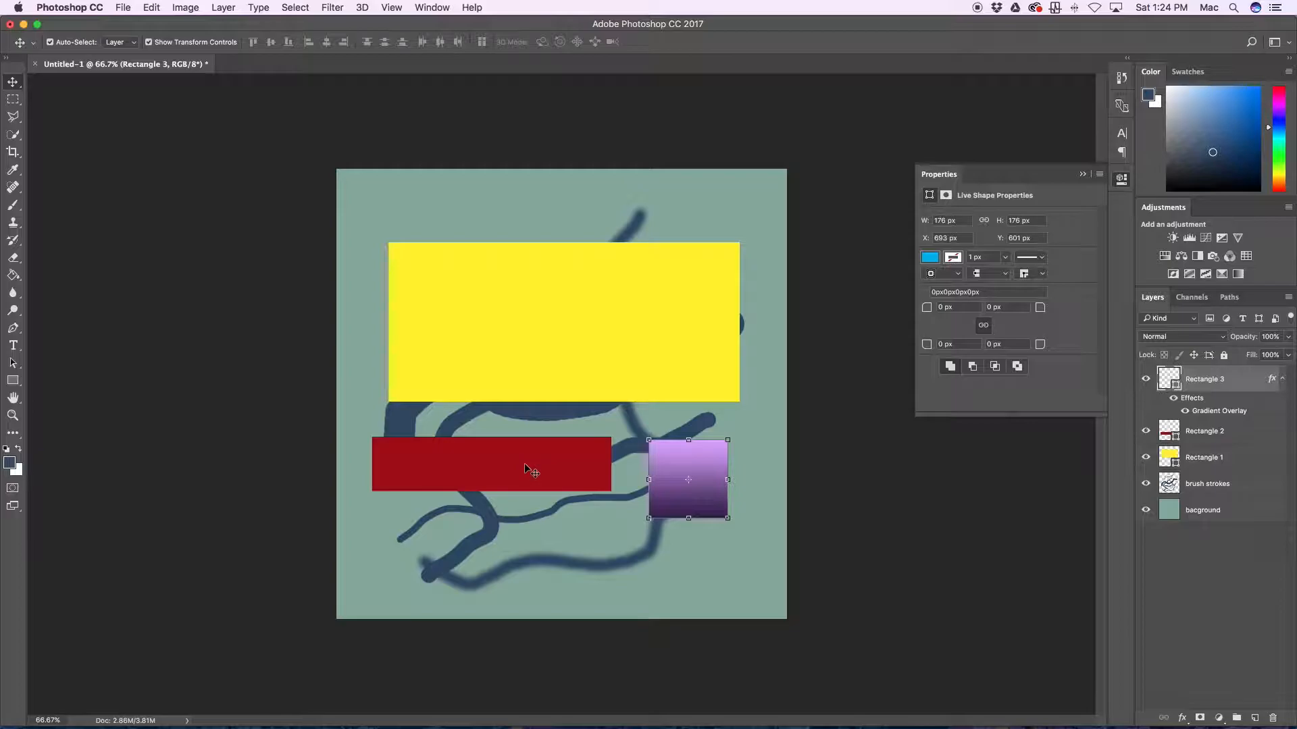
Step: Add a Drop Shadow to the purple gradient square with the offered settings
left_click(225, 8)
mouse_move(283, 142)
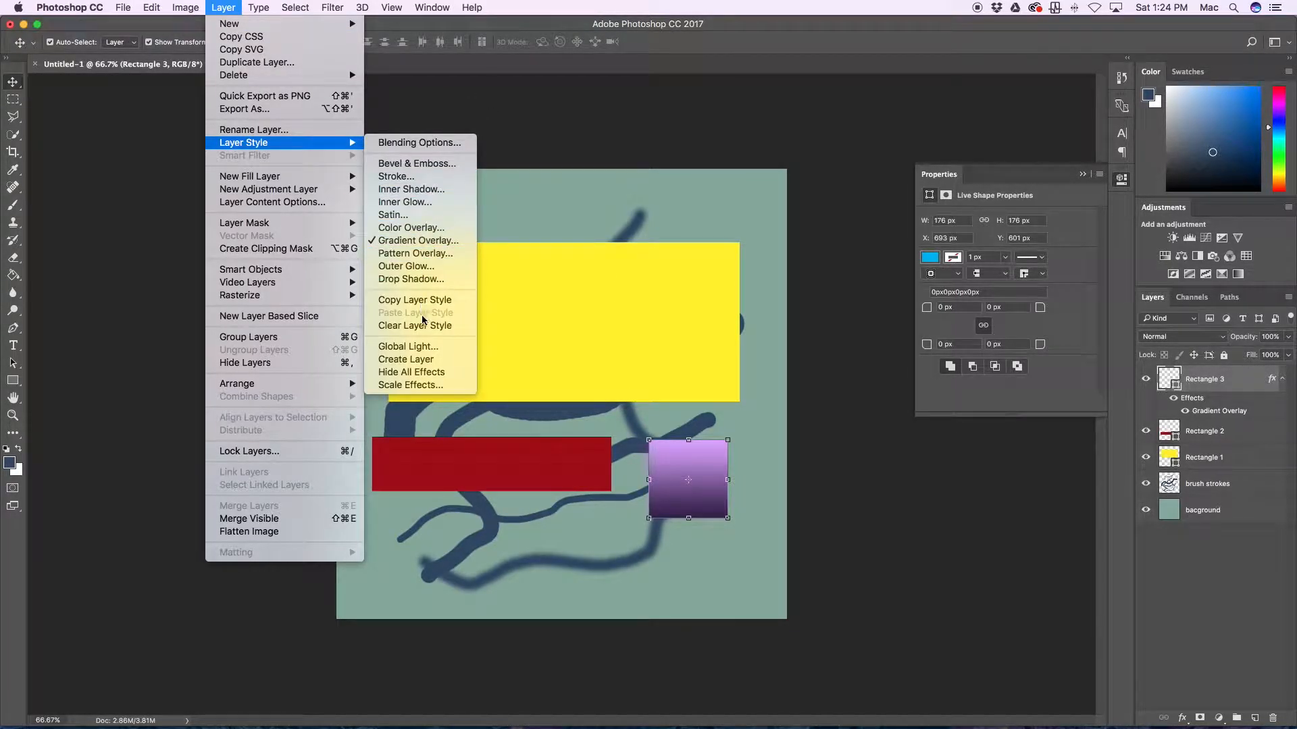
left_click(429, 279)
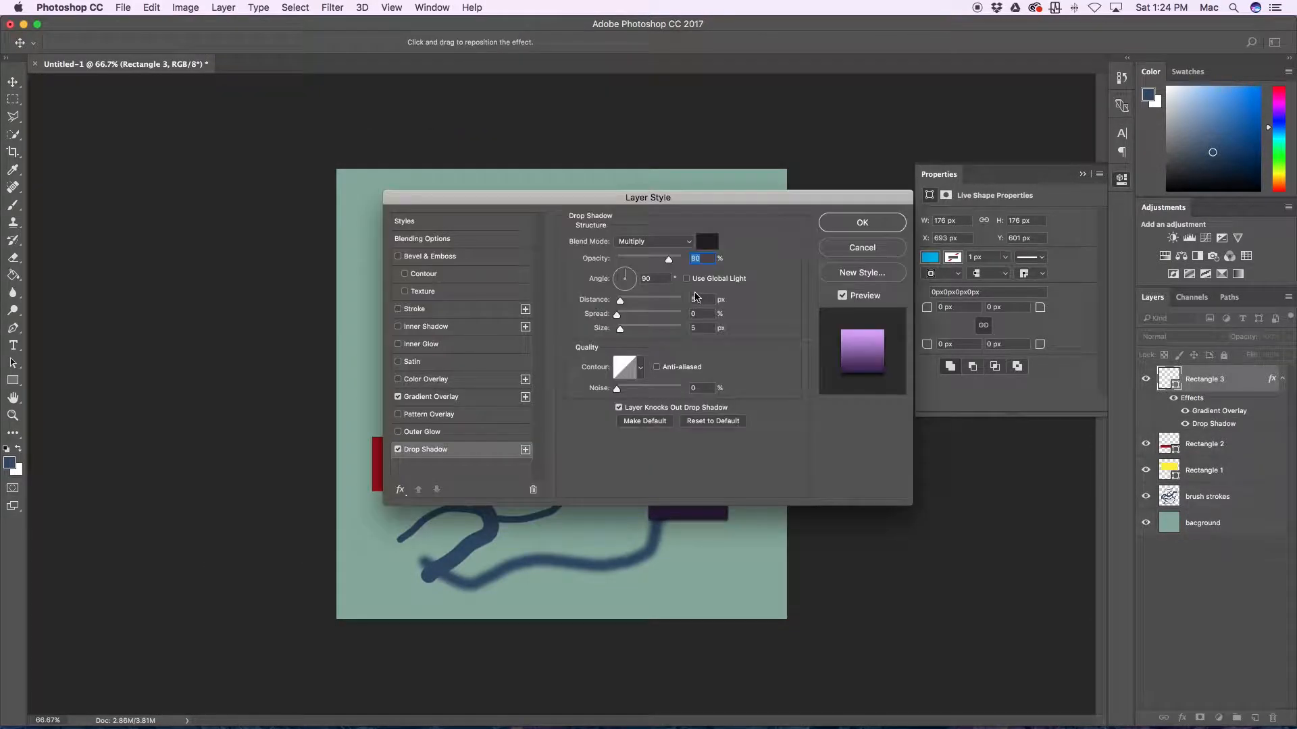
left_click(846, 226)
Step: Add a Drop Shadow with the offered settings to the red rectangle
left_click(551, 459)
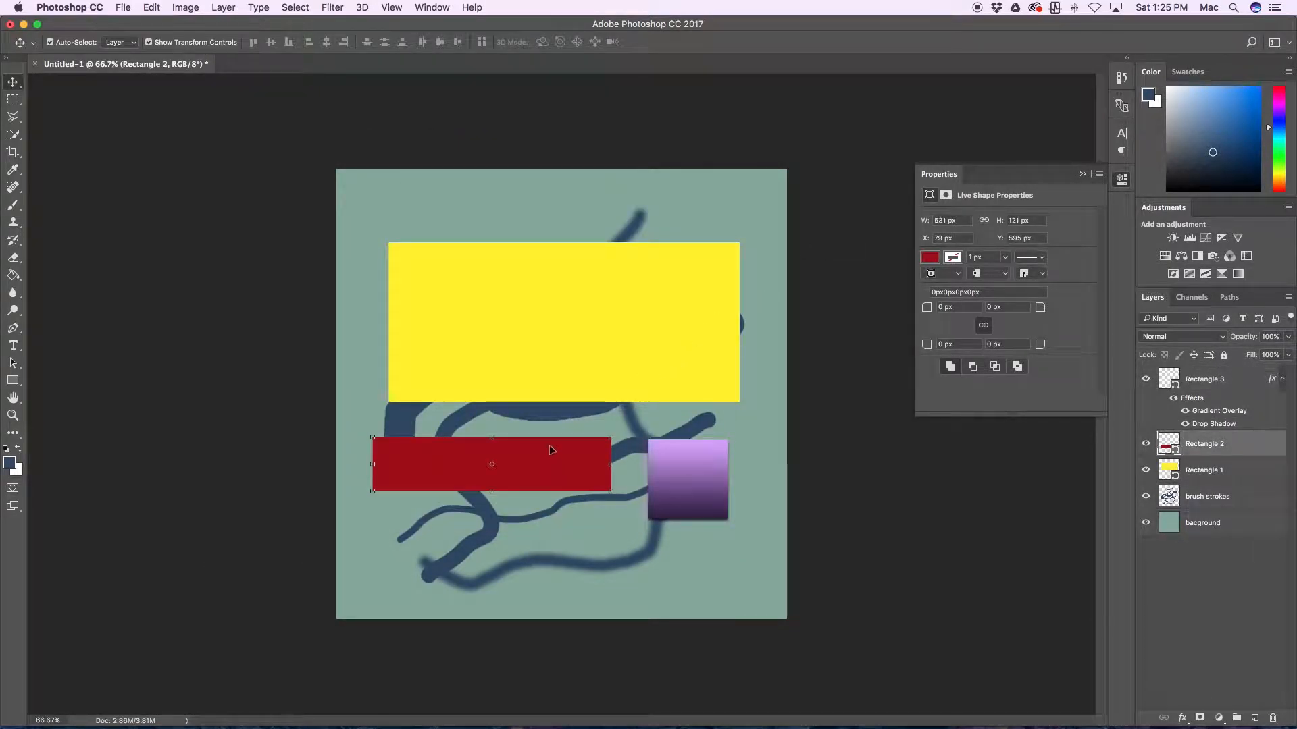
left_click(222, 8)
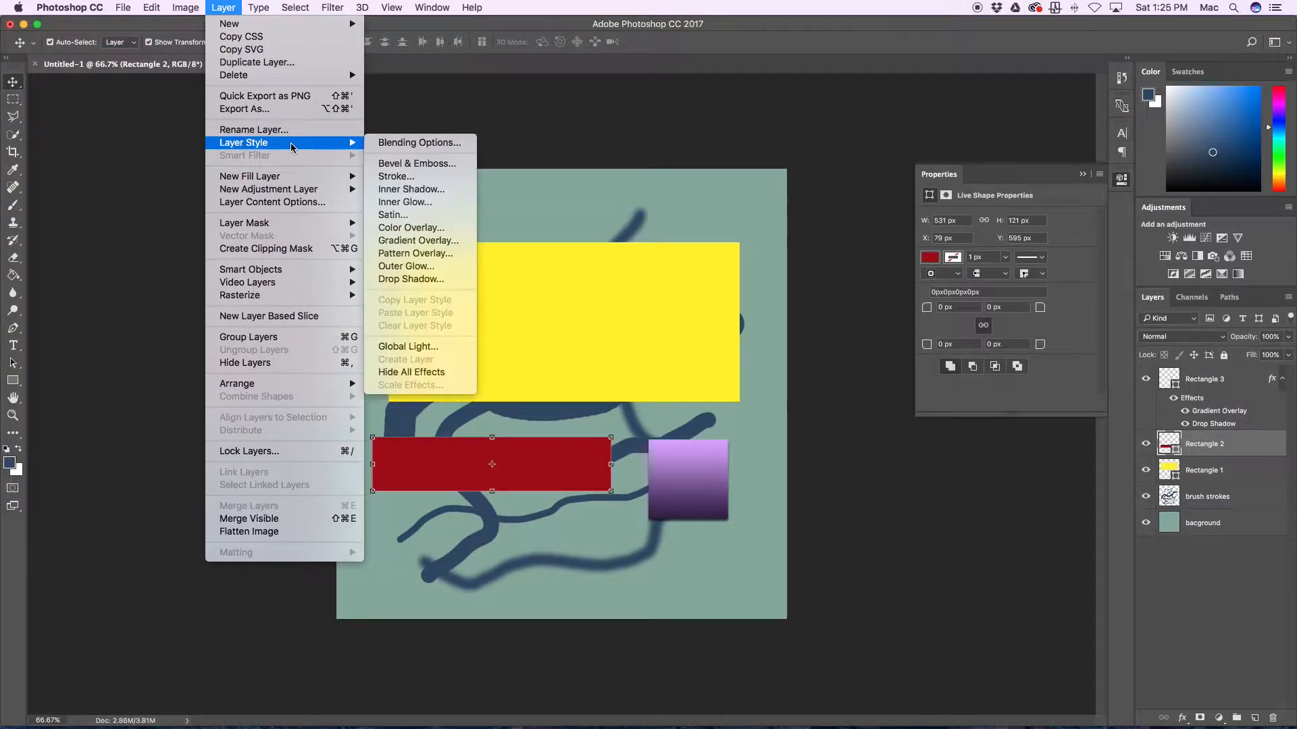
mouse_move(280, 142)
left_click(406, 280)
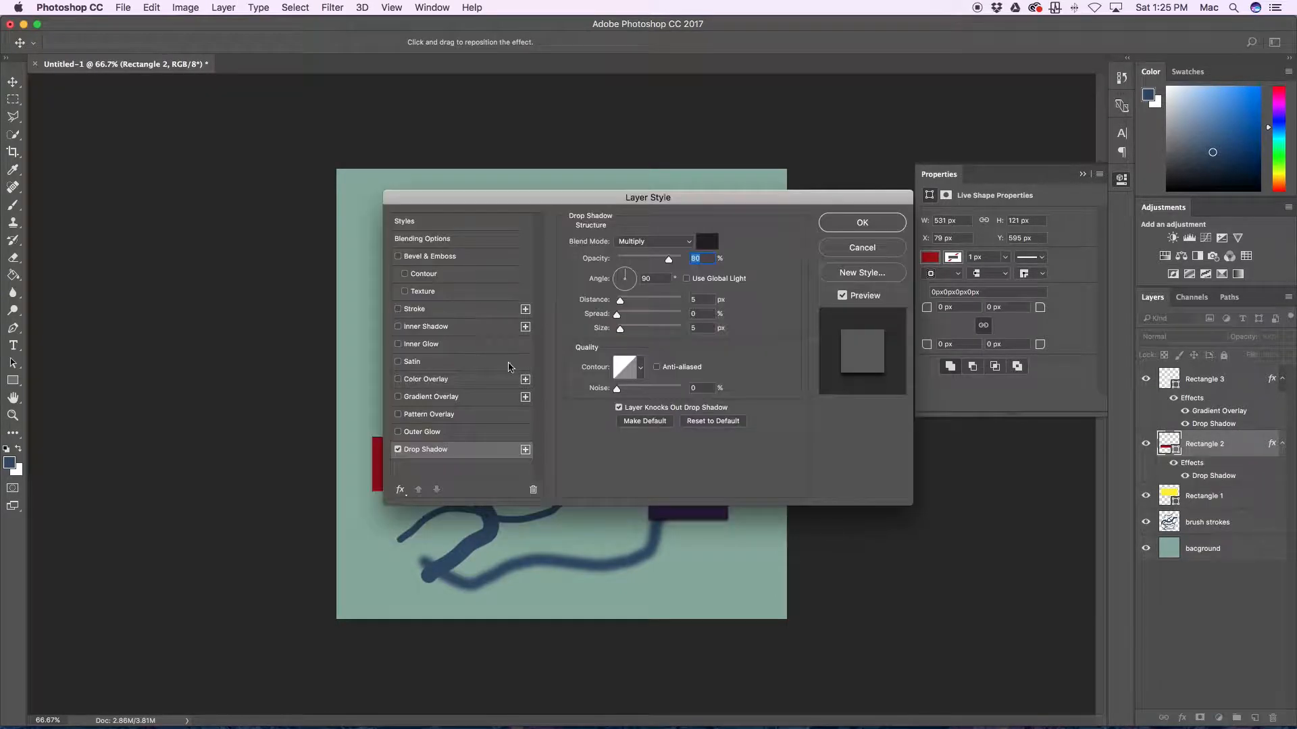
Step: Add a Drop Shadow with the offered settings to the yellow rectangle
left_click(457, 369)
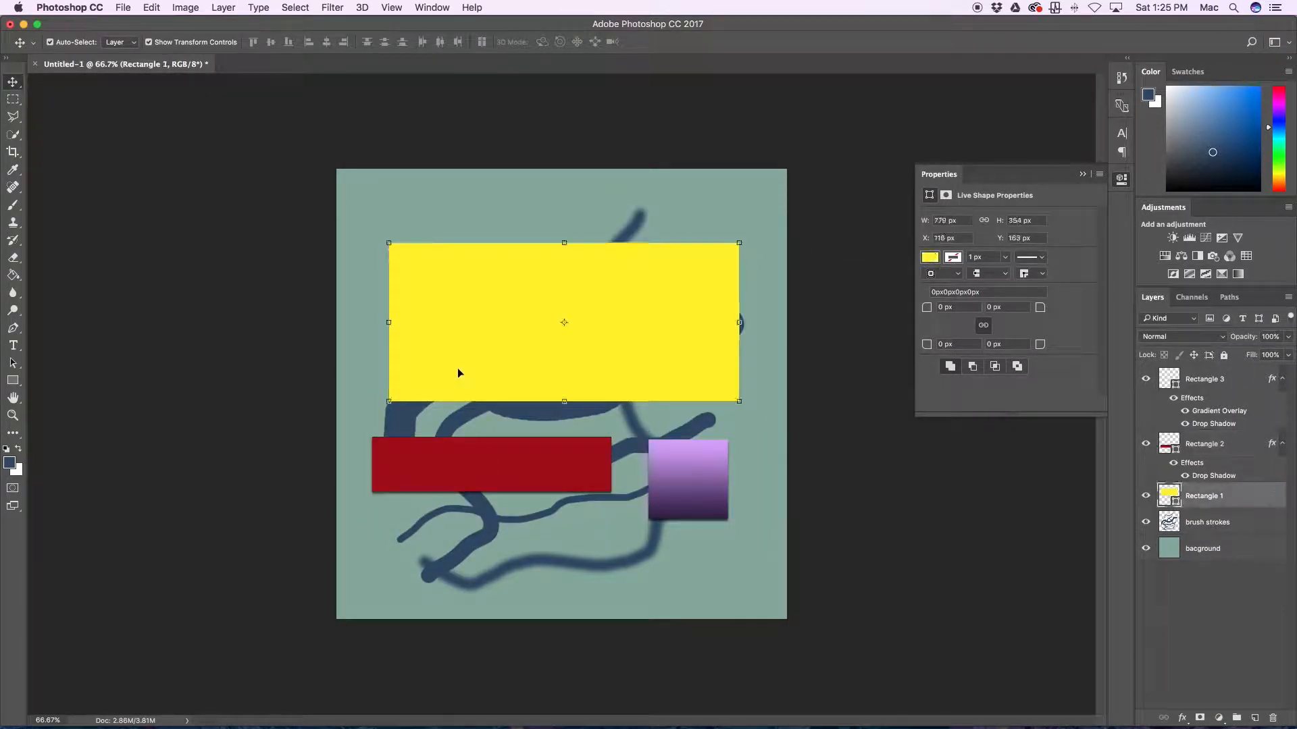
left_click(260, 7)
mouse_move(223, 7)
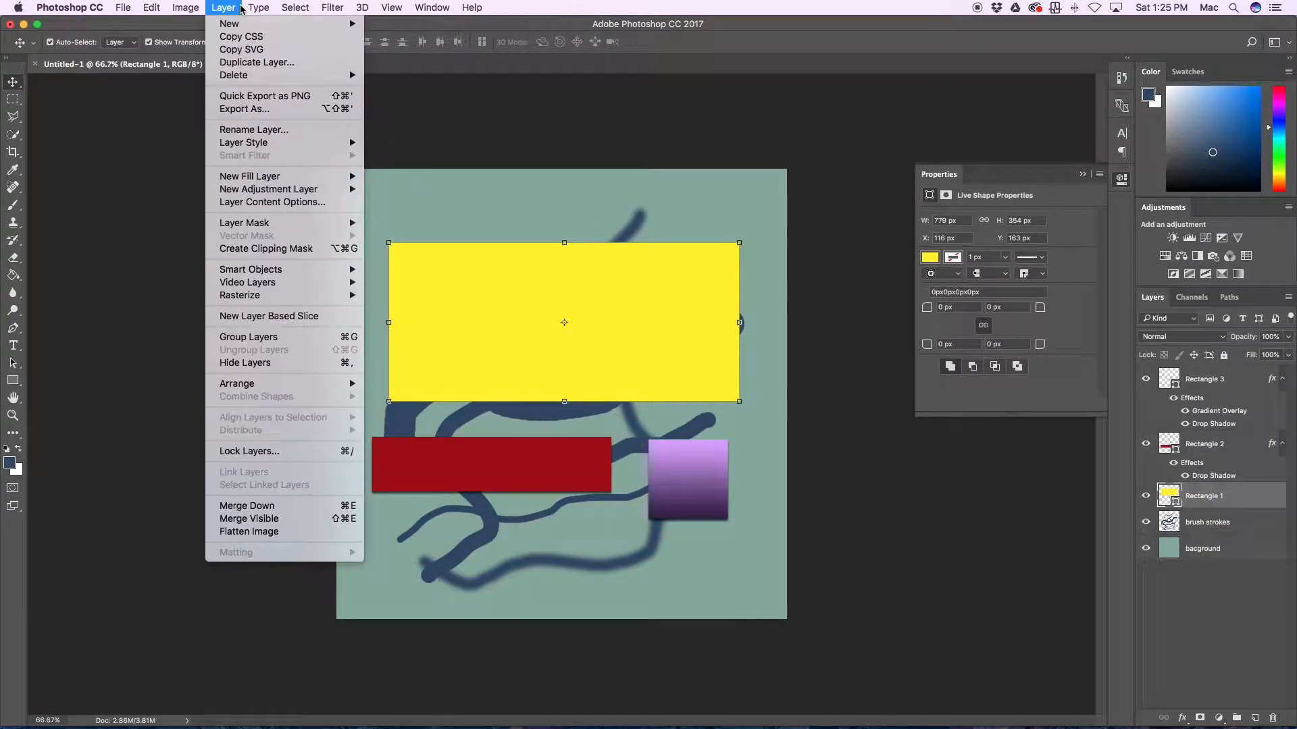
mouse_move(284, 142)
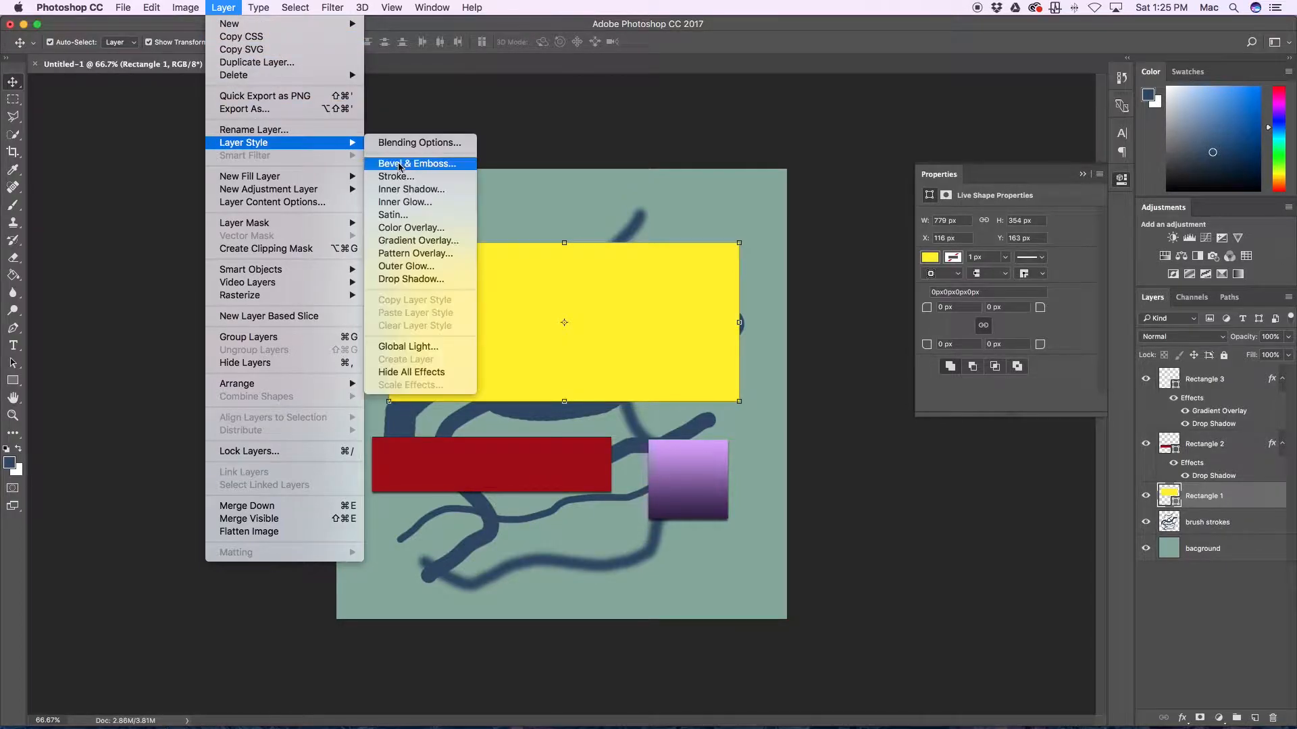
left_click(416, 279)
left_click(824, 230)
Step: Group the three shapes more tightly, lowering the yellow rectangle and moving the red rectangle and purple square up just beneath it
mouse_move(464, 462)
left_mouse_down()
mouse_move(492, 457)
mouse_move(480, 459)
left_mouse_up()
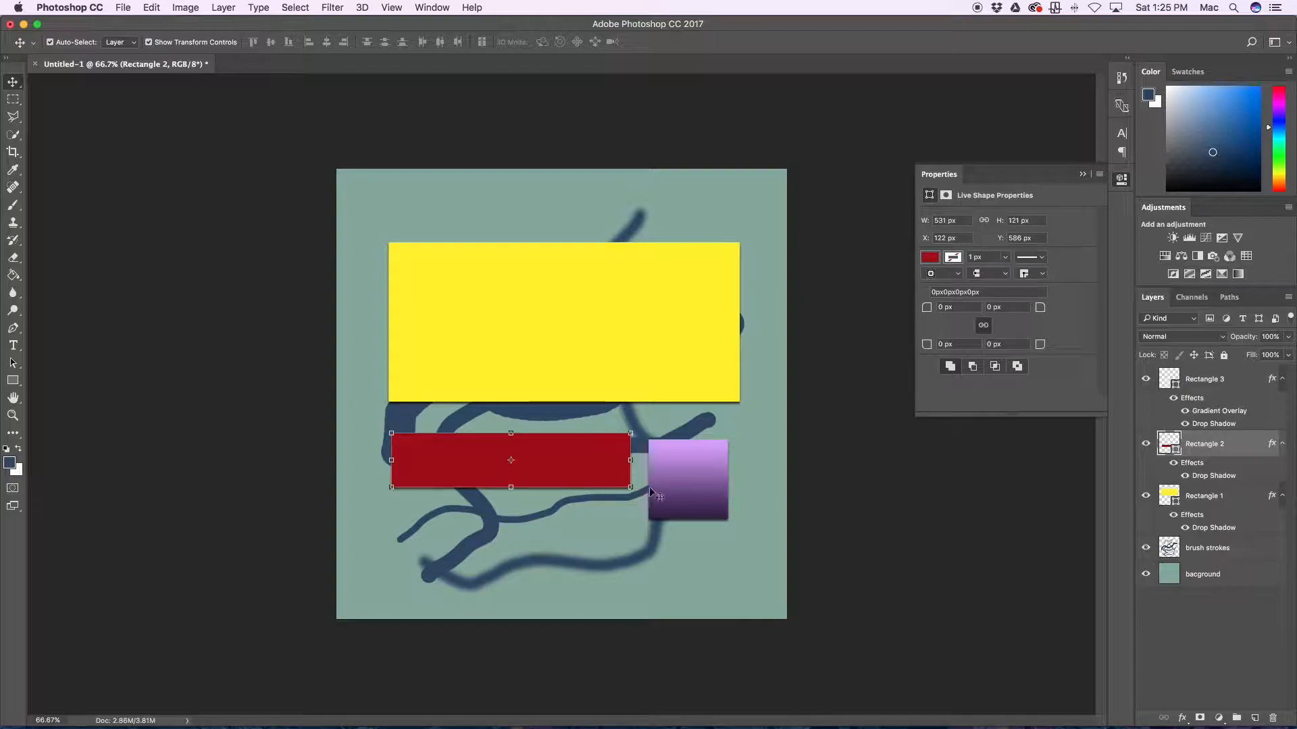
left_click_drag(667, 478, 670, 473)
mouse_move(585, 362)
left_mouse_down()
mouse_move(585, 333)
mouse_move(583, 382)
left_mouse_up()
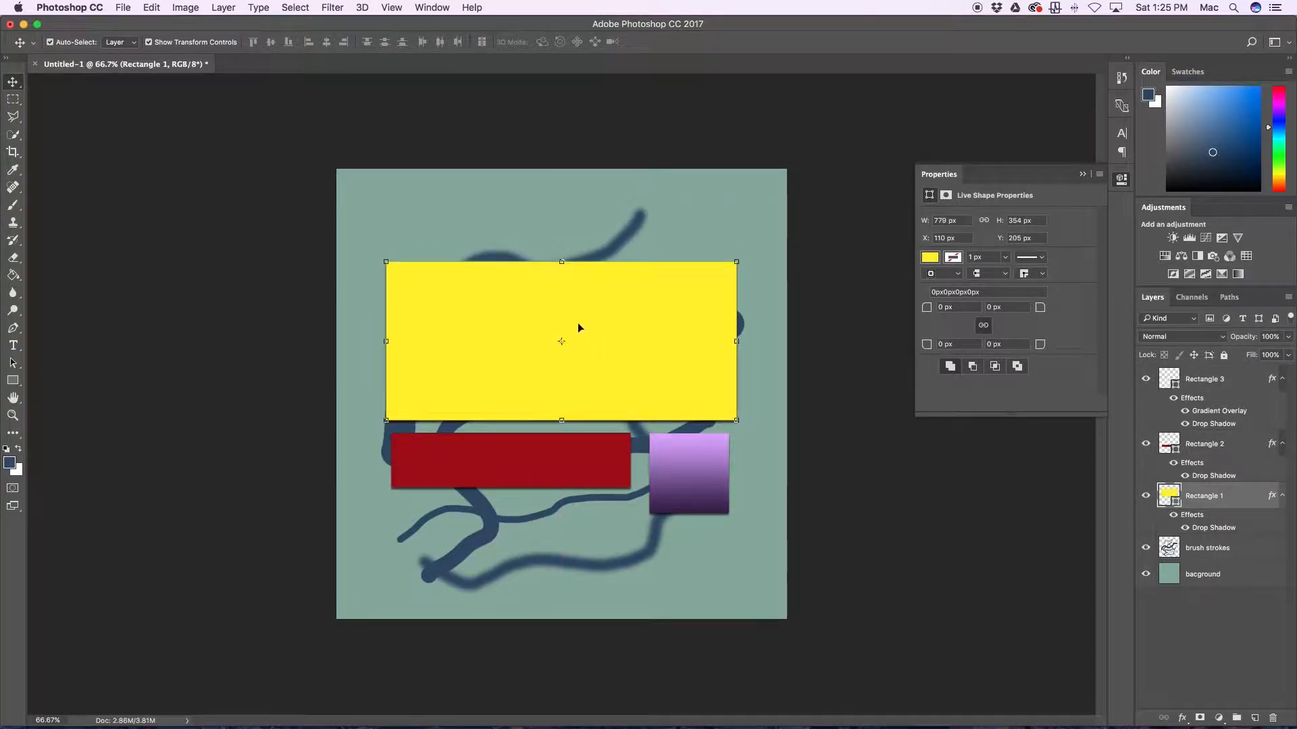
Step: Add a single line of text with the person's name above the yellow rectangle in 72 pt Gotham Condensed Black
key("t")
left_click(445, 224)
type("Mike Dawg")
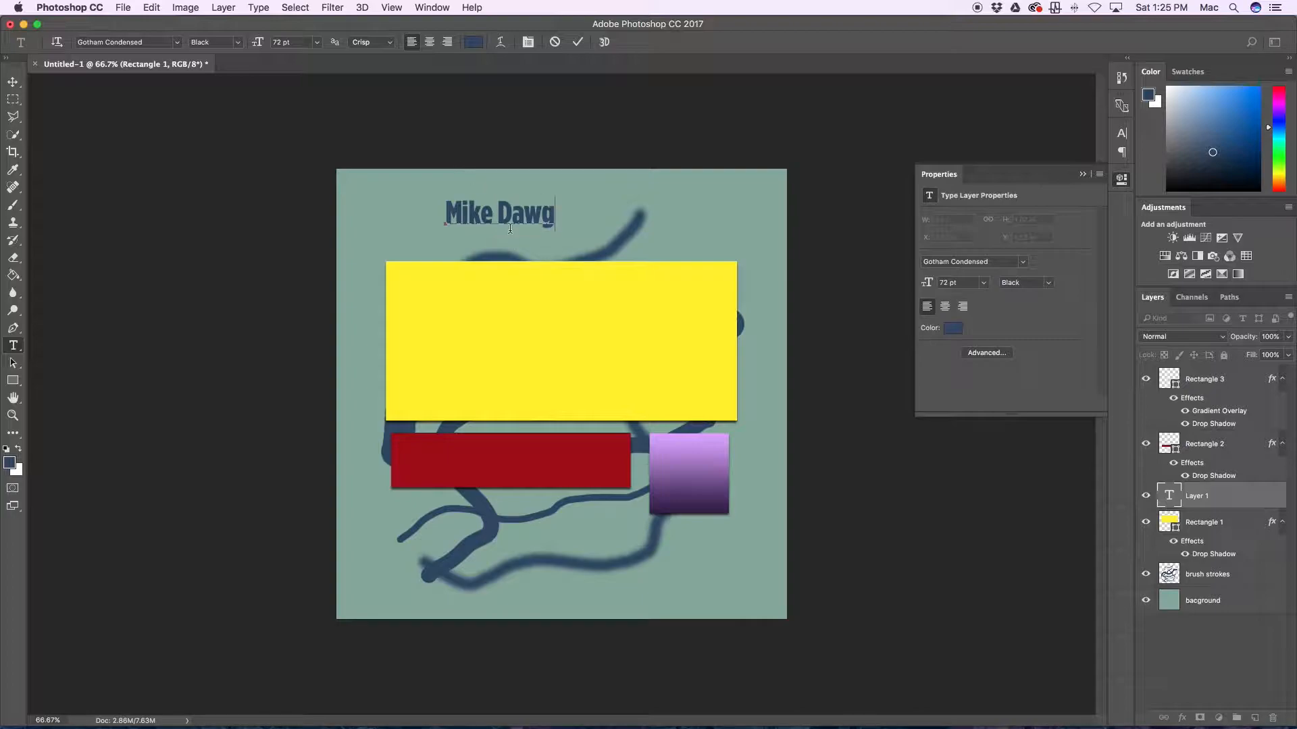
key("super+Return")
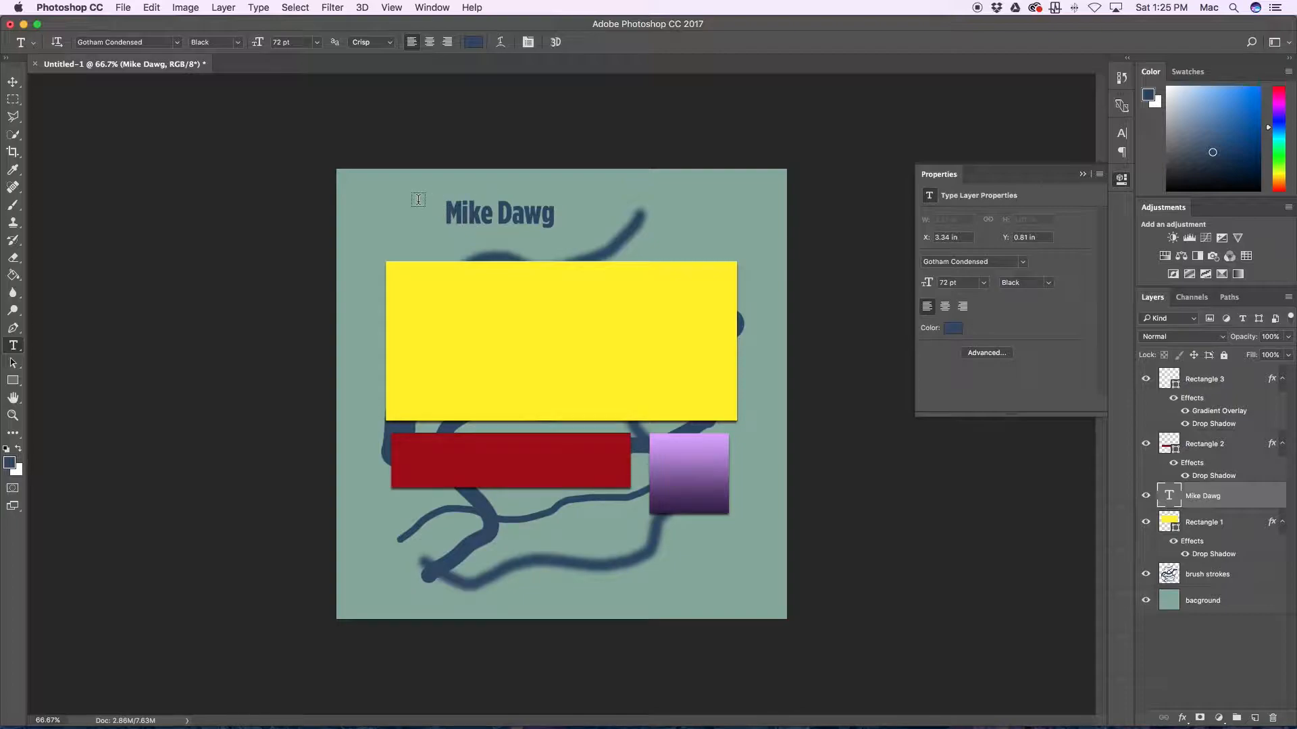
Step: Move the name text onto the yellow rectangle and enlarge it to about 206 pt so it nearly fills the width
key("v")
left_click_drag(500, 216, 435, 236)
key("Return")
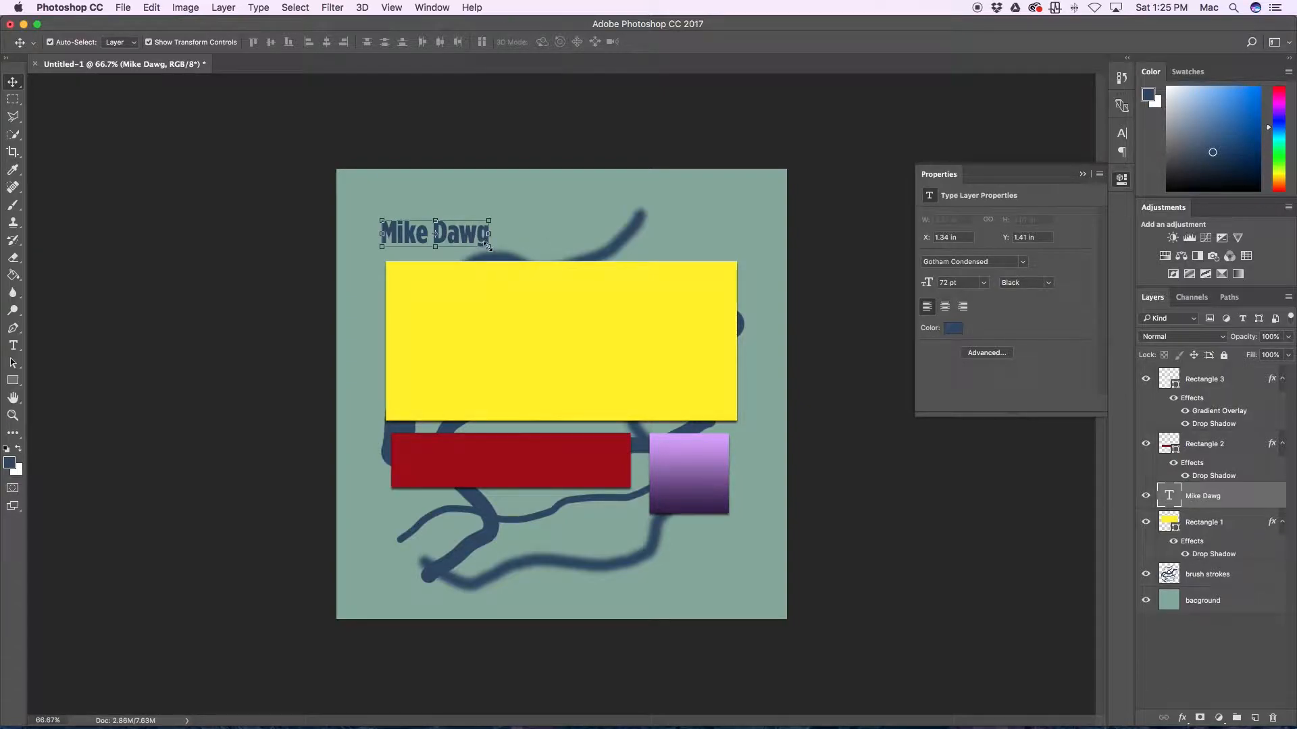
left_click_drag(487, 246, 717, 333)
left_click_drag(603, 275, 610, 334)
left_click_drag(729, 384, 702, 374)
left_click_drag(620, 318, 633, 330)
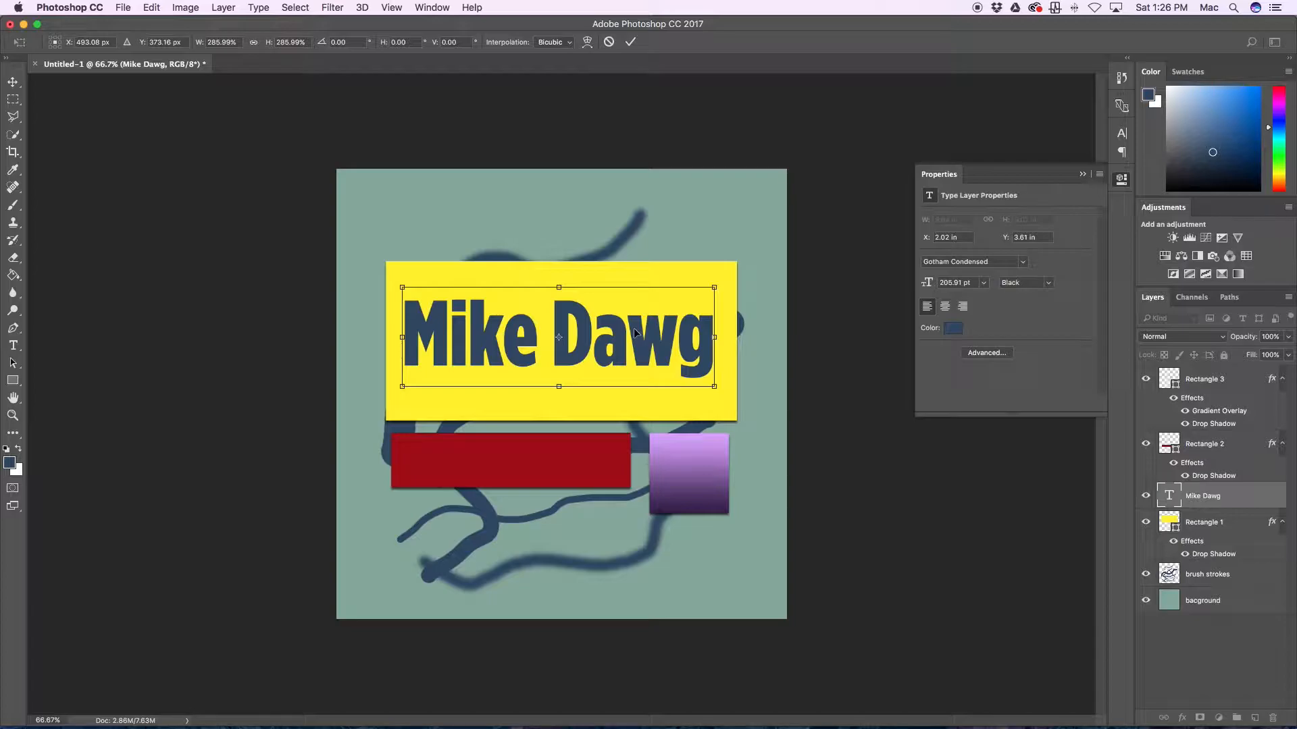
key("Return")
Step: Set the name text's colour to bright cyan-blue, its kerning to Optical and its tracking to 50
left_click(1122, 133)
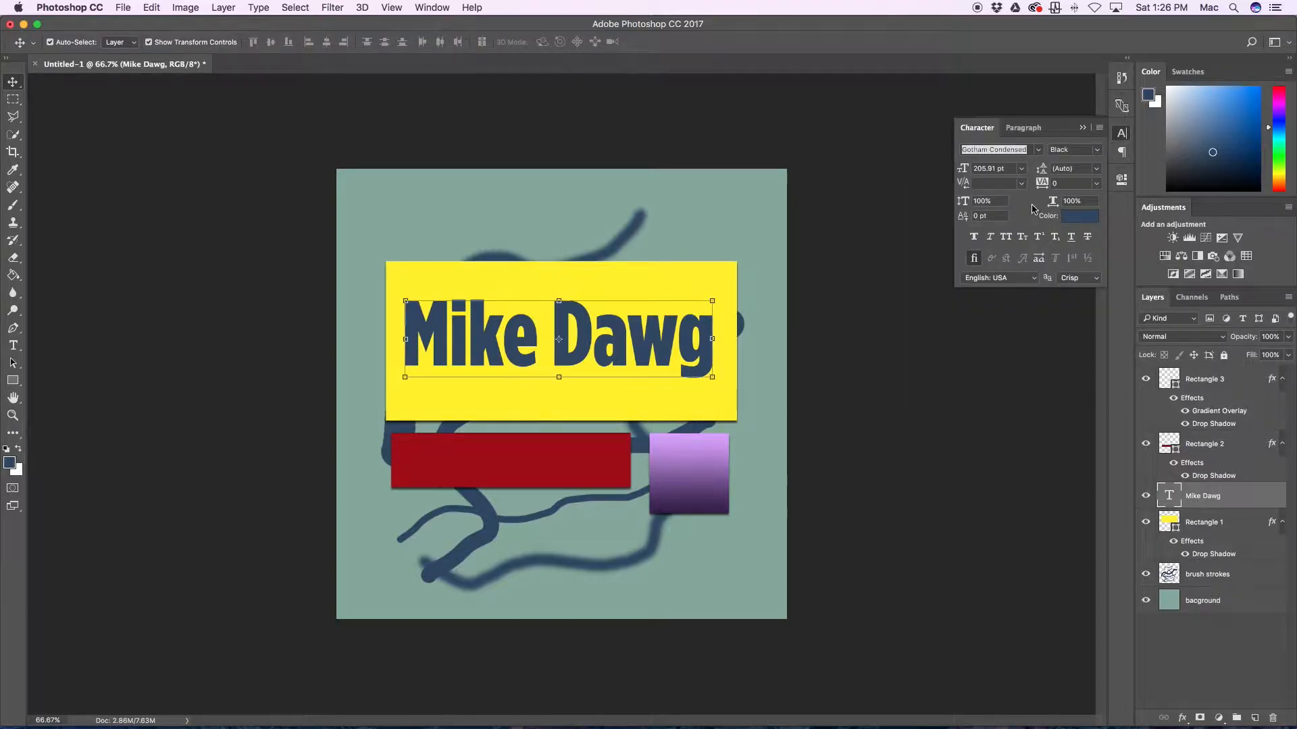
left_click(1078, 216)
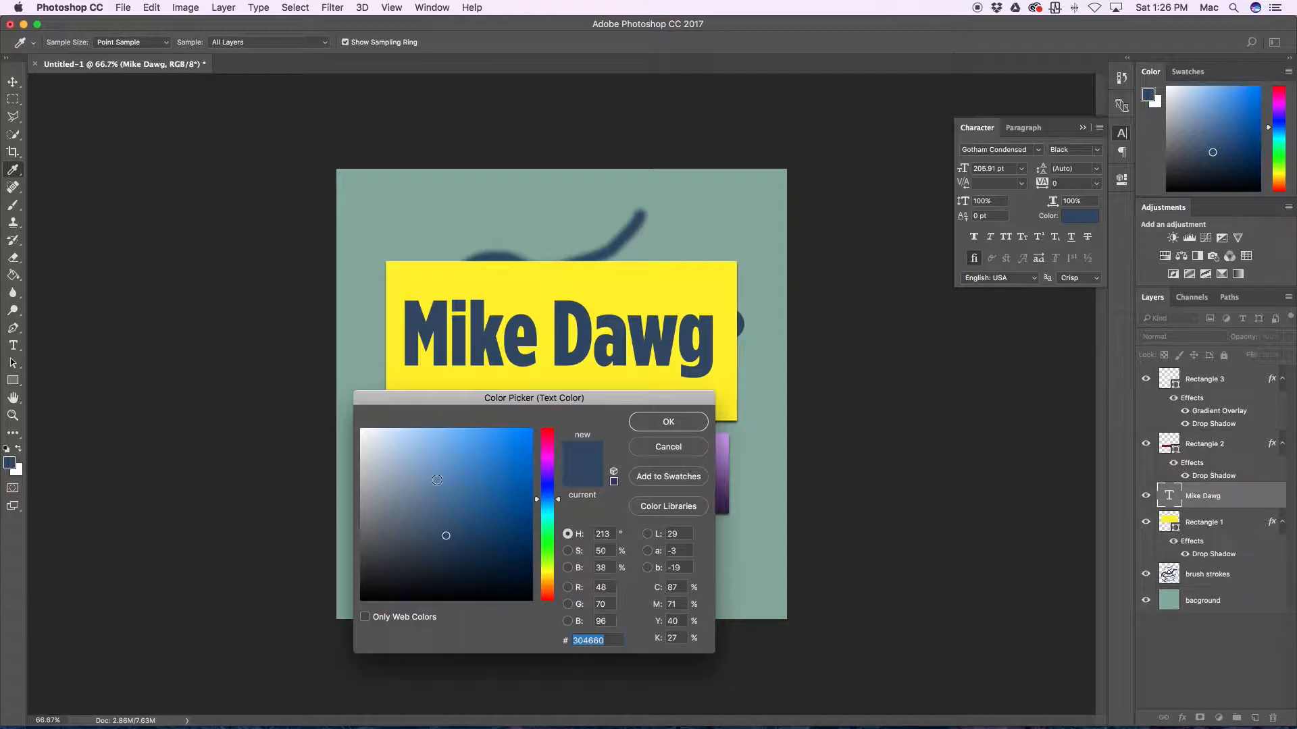
left_click_drag(437, 481, 385, 428)
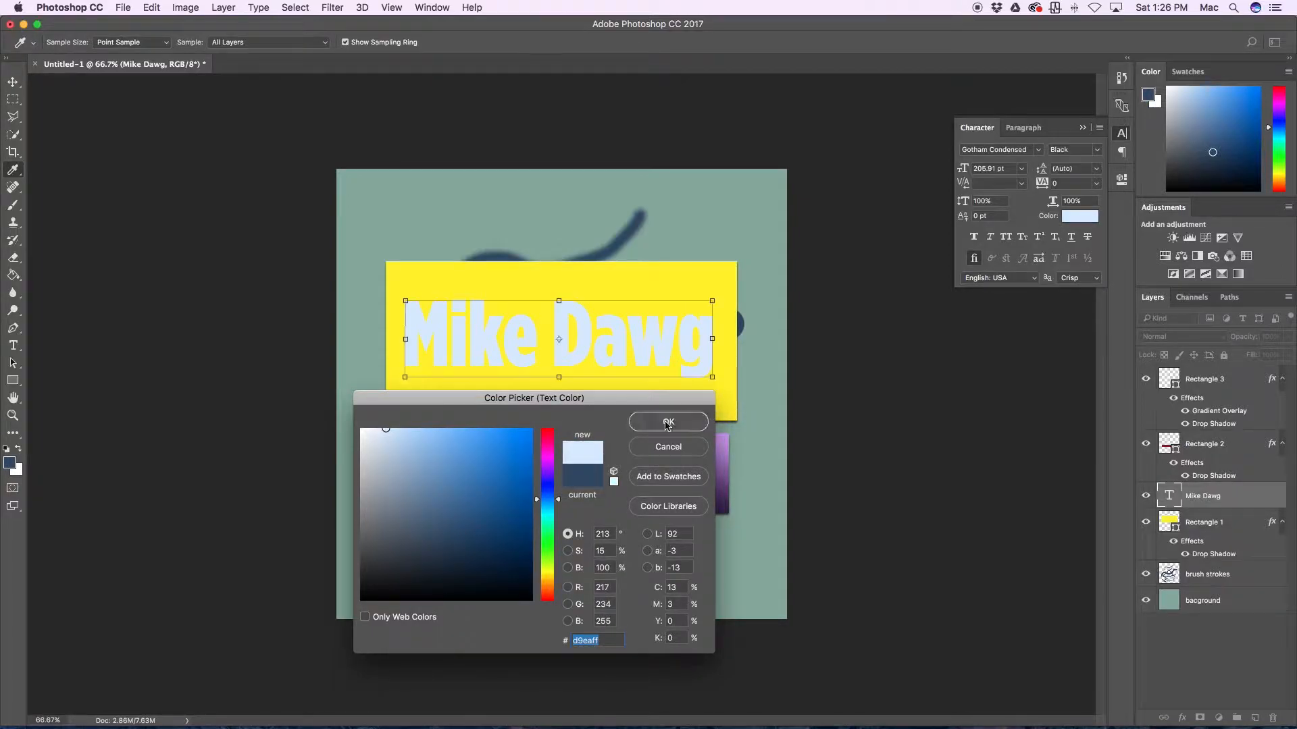
left_click(667, 423)
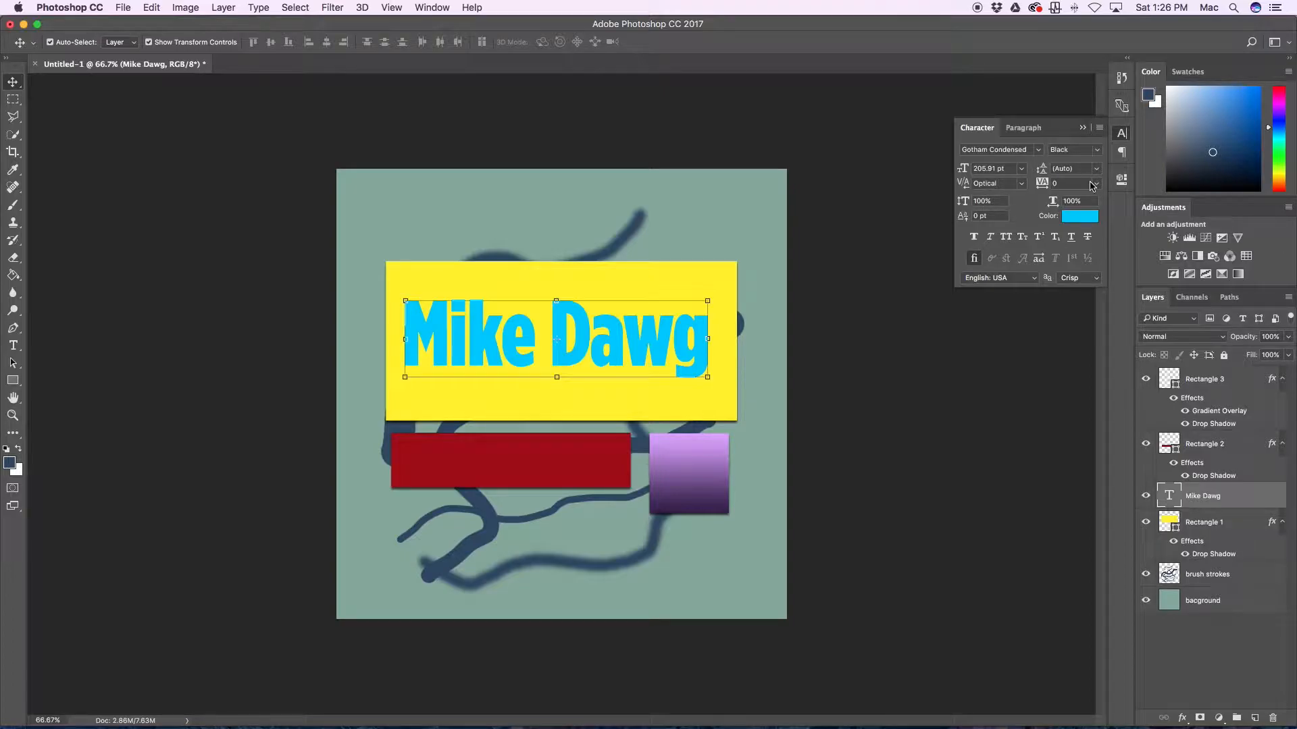
left_click(1094, 188)
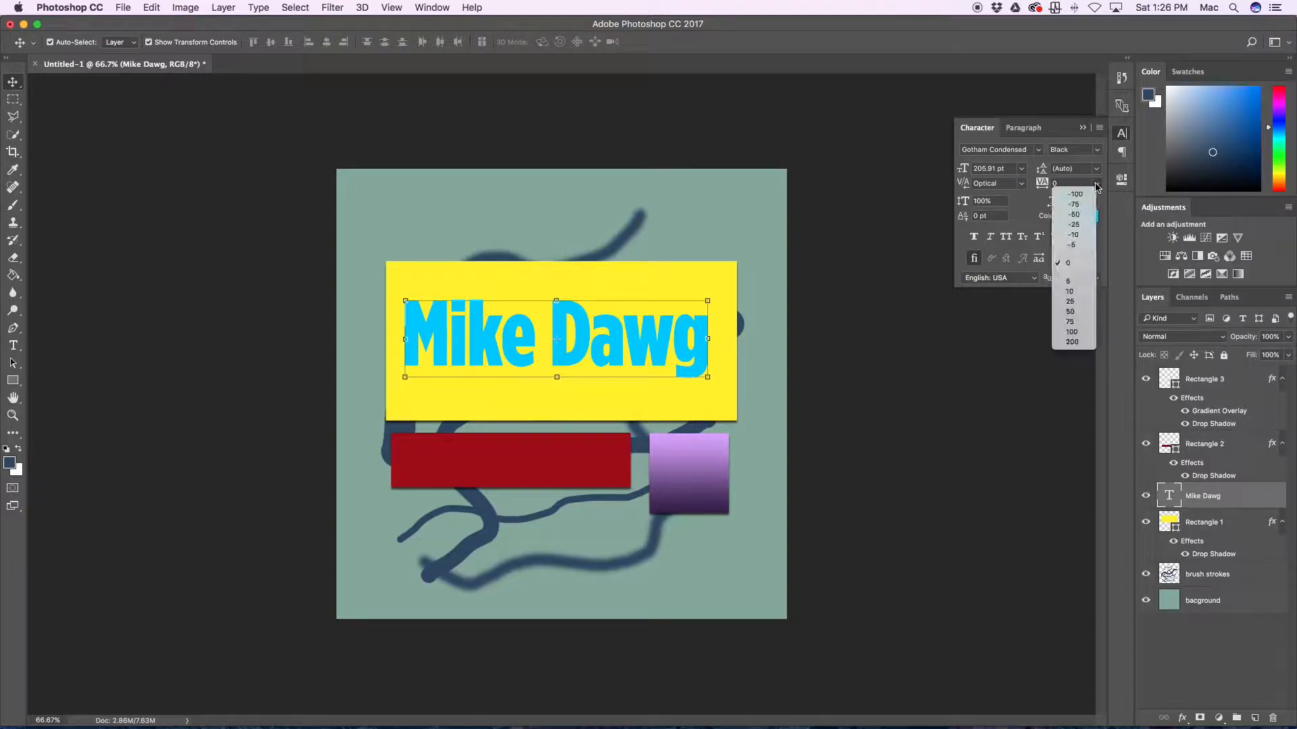
left_click(1078, 313)
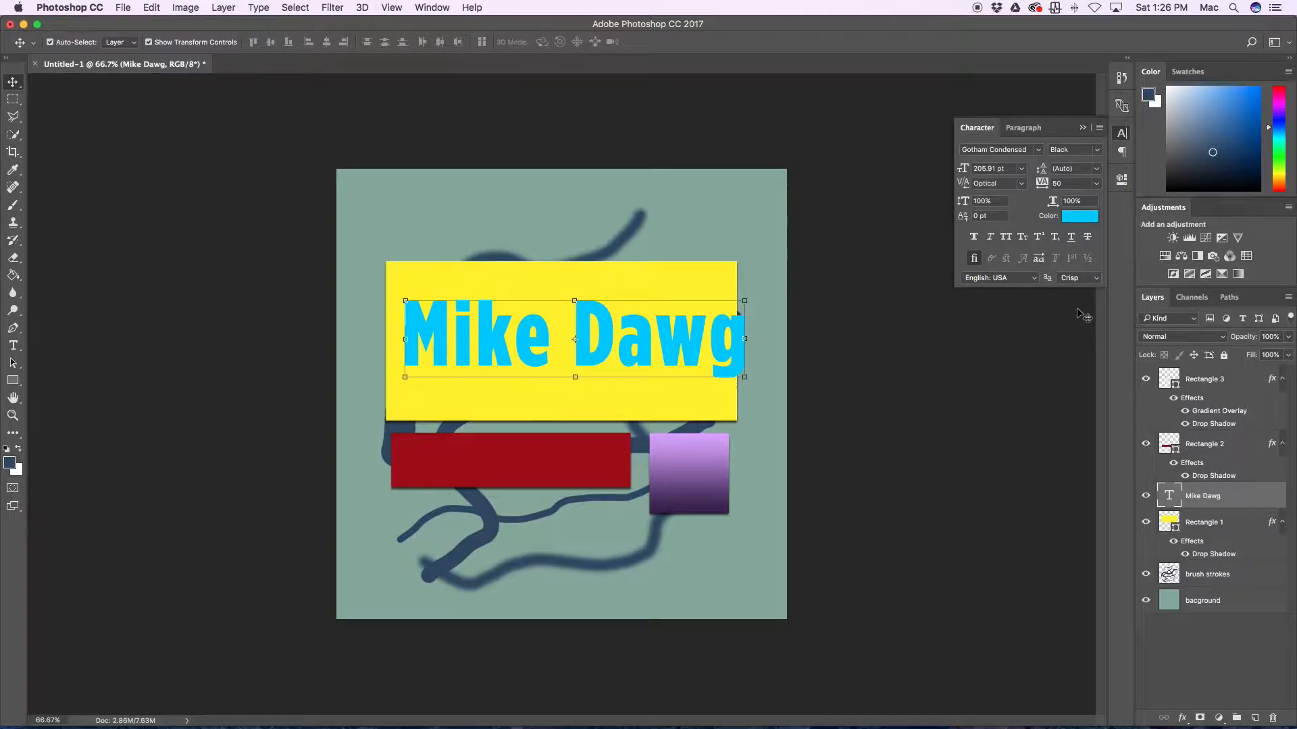
Step: Scale the name text down to about 190 pt and centre it within the yellow rectangle
left_click_drag(665, 331, 650, 333)
left_click(730, 301)
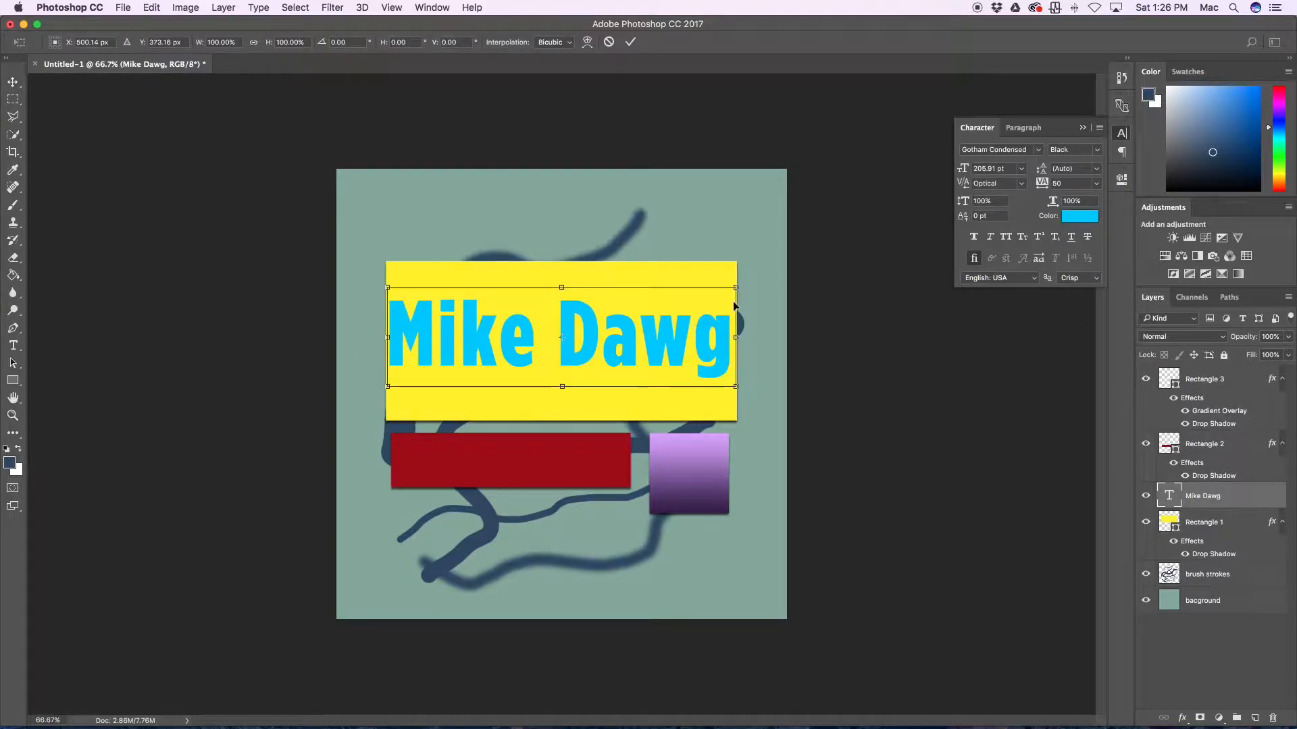
left_click_drag(737, 288, 709, 295)
left_click_drag(637, 330, 651, 330)
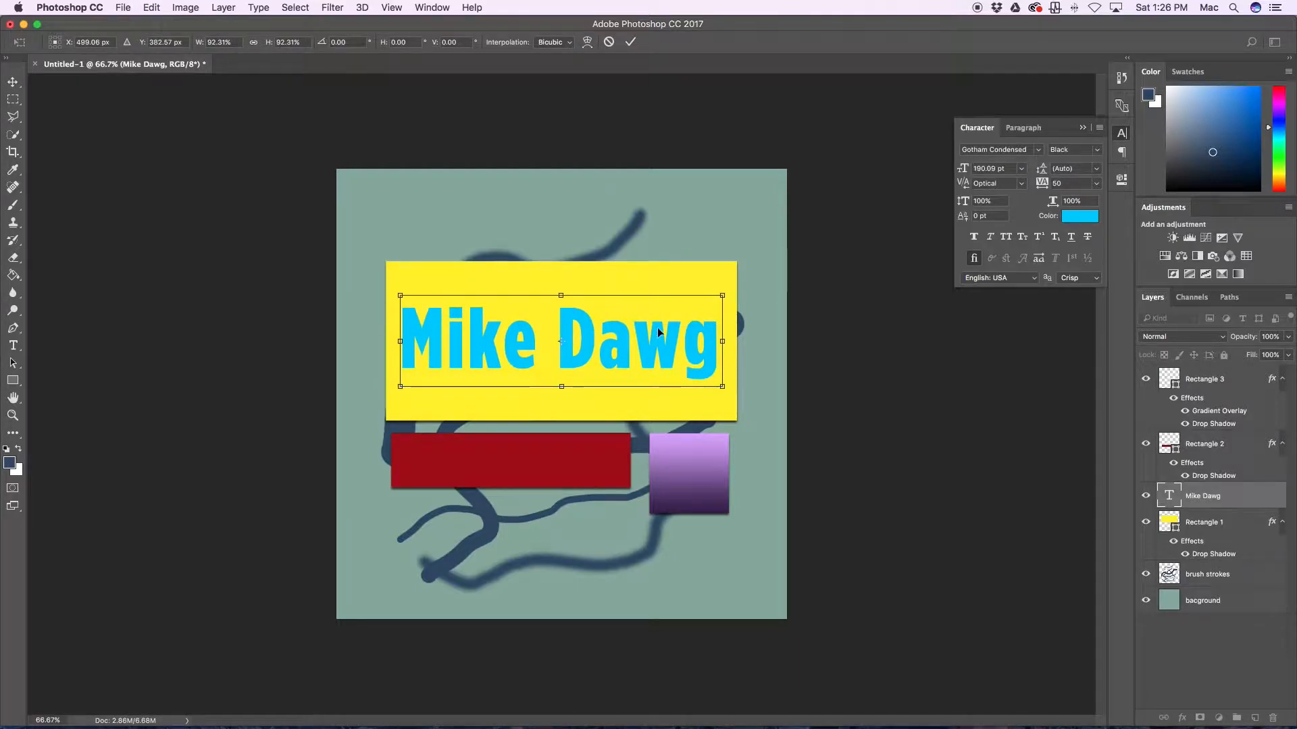
key("Return")
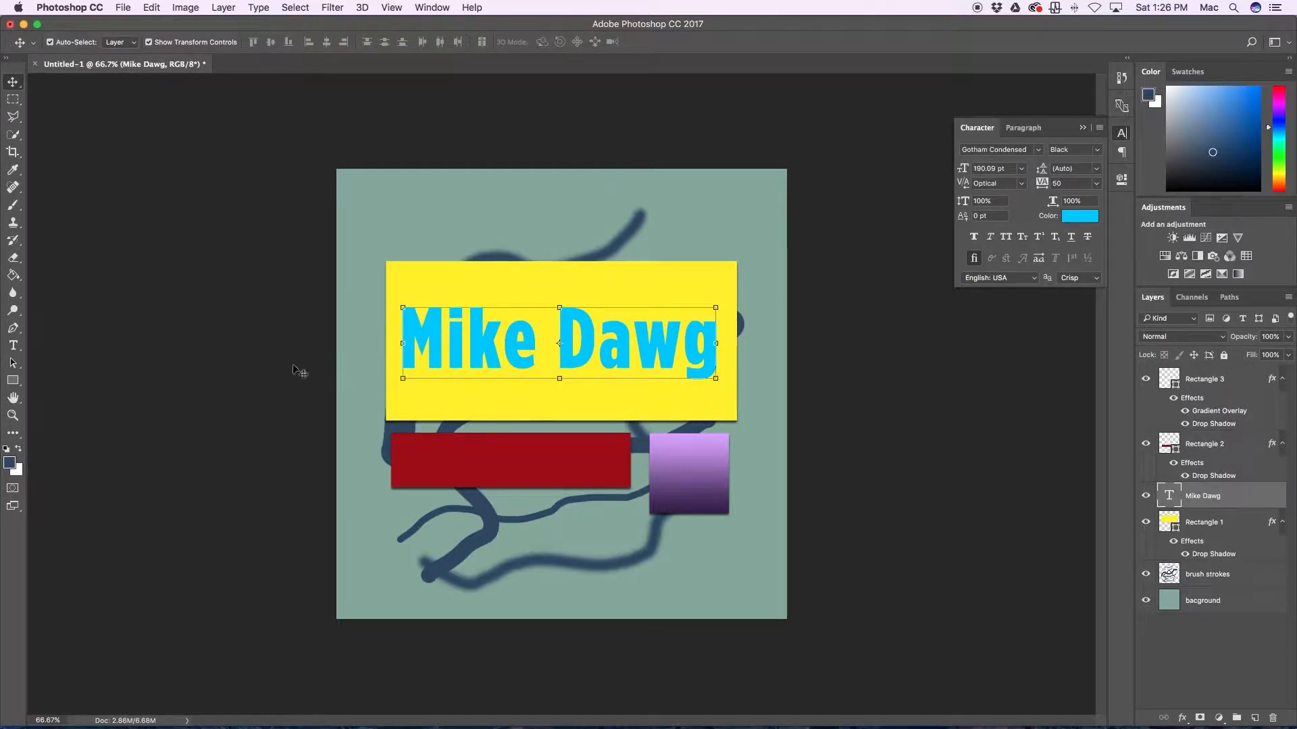
Step: Try several blending modes on the yellow rectangle, starting with Color Dodge and settling on Difference
left_click(388, 379)
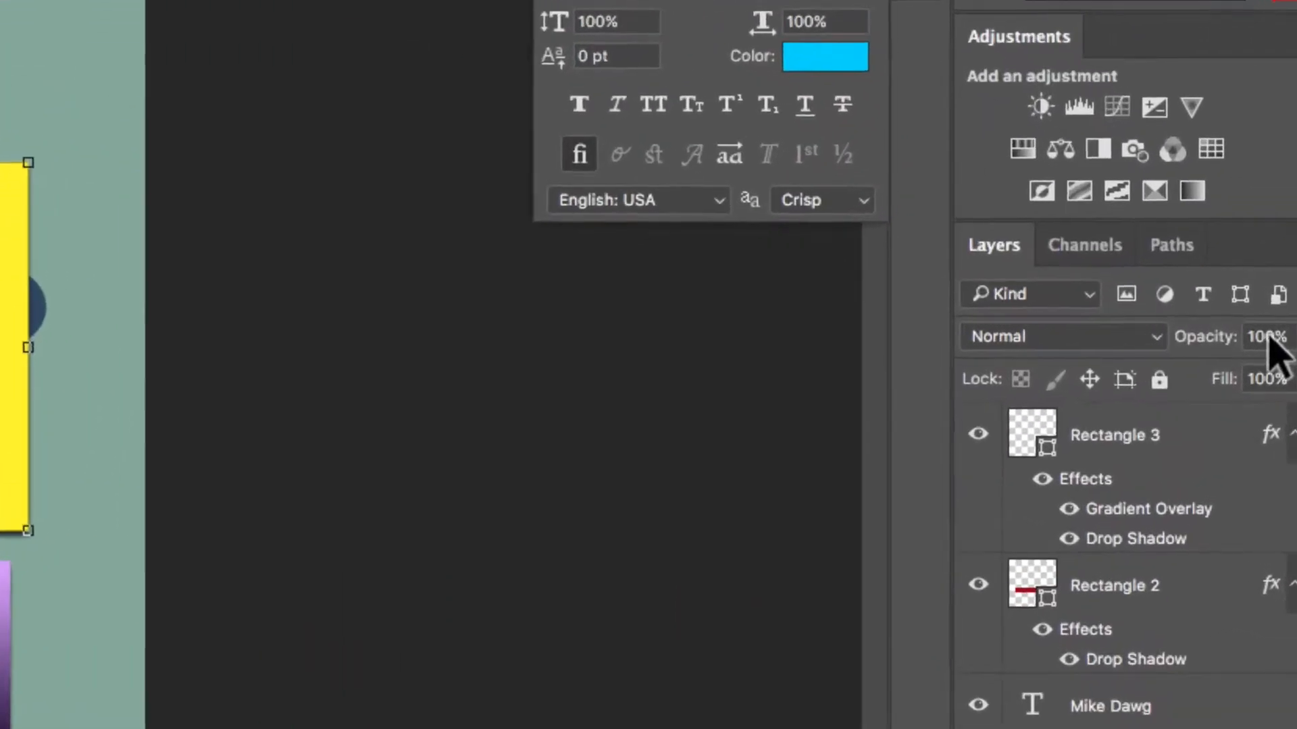
left_click(1150, 341)
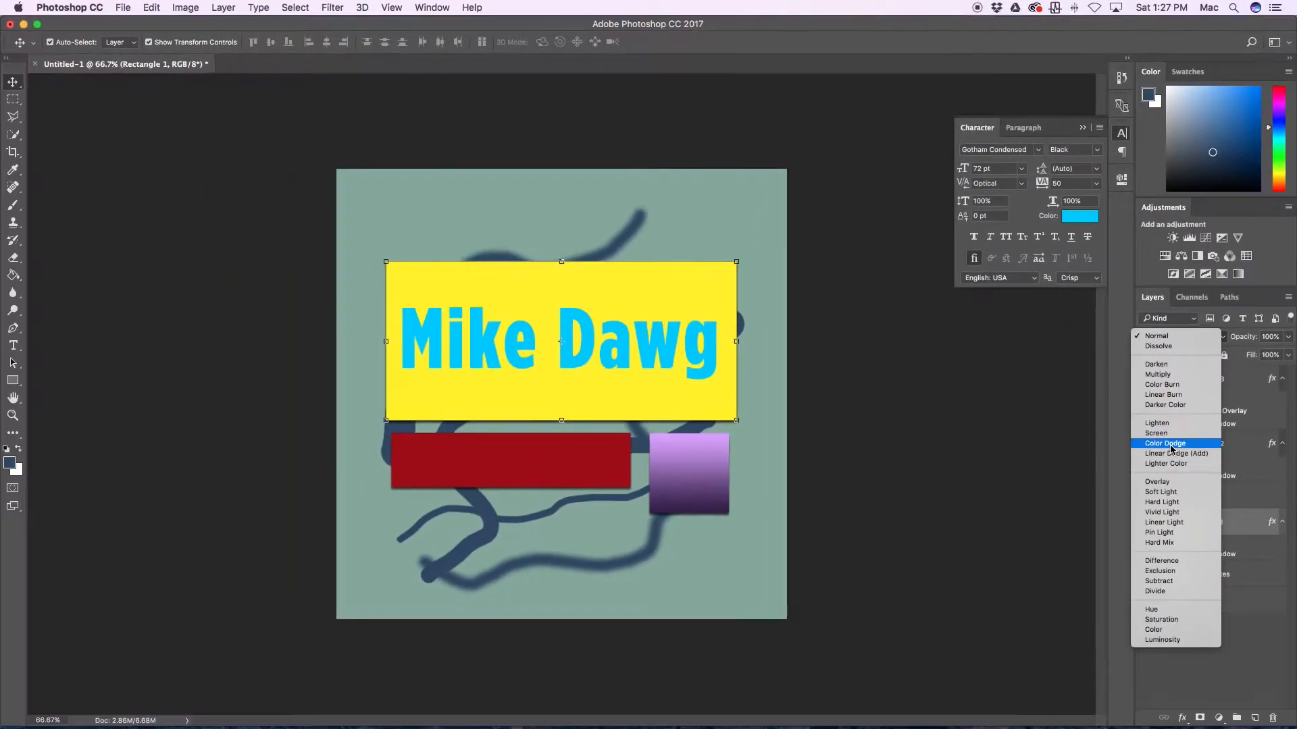
left_click(1169, 443)
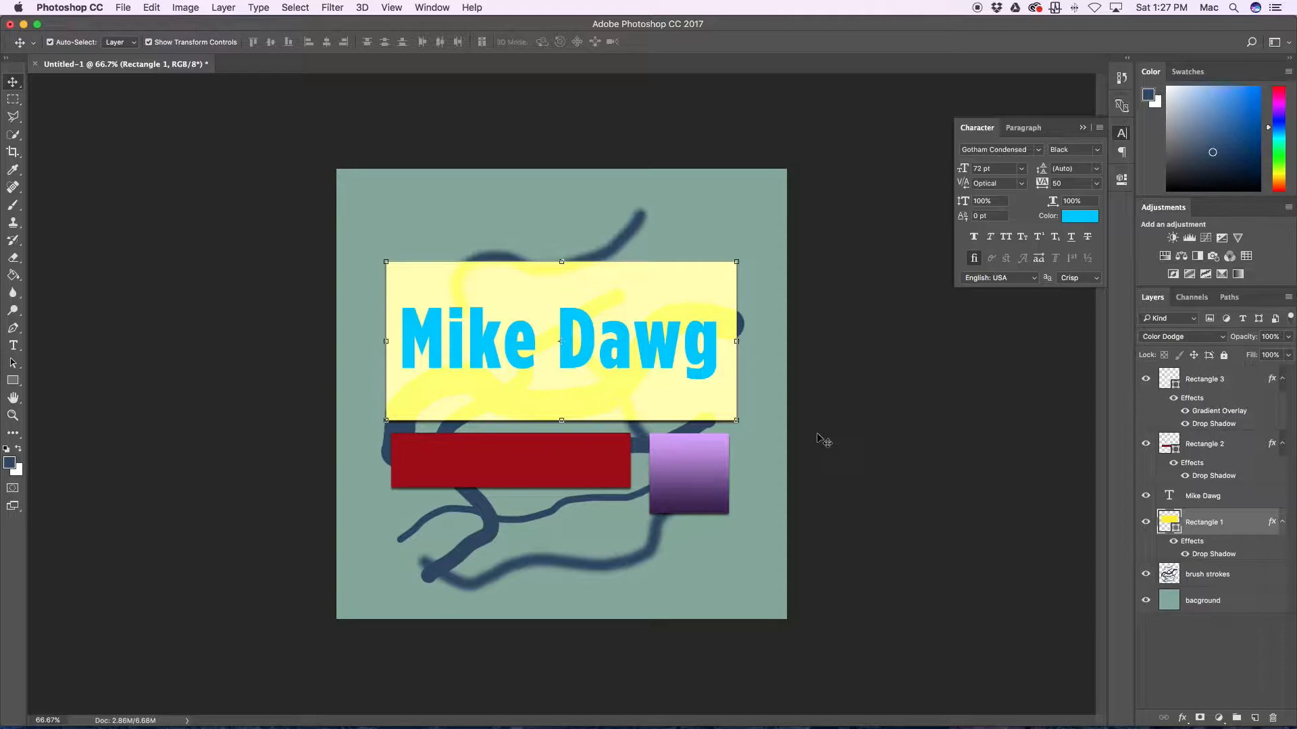
key("shift+plus")
key("shift+plus")
key("shift+plus")
key("shift+plus")
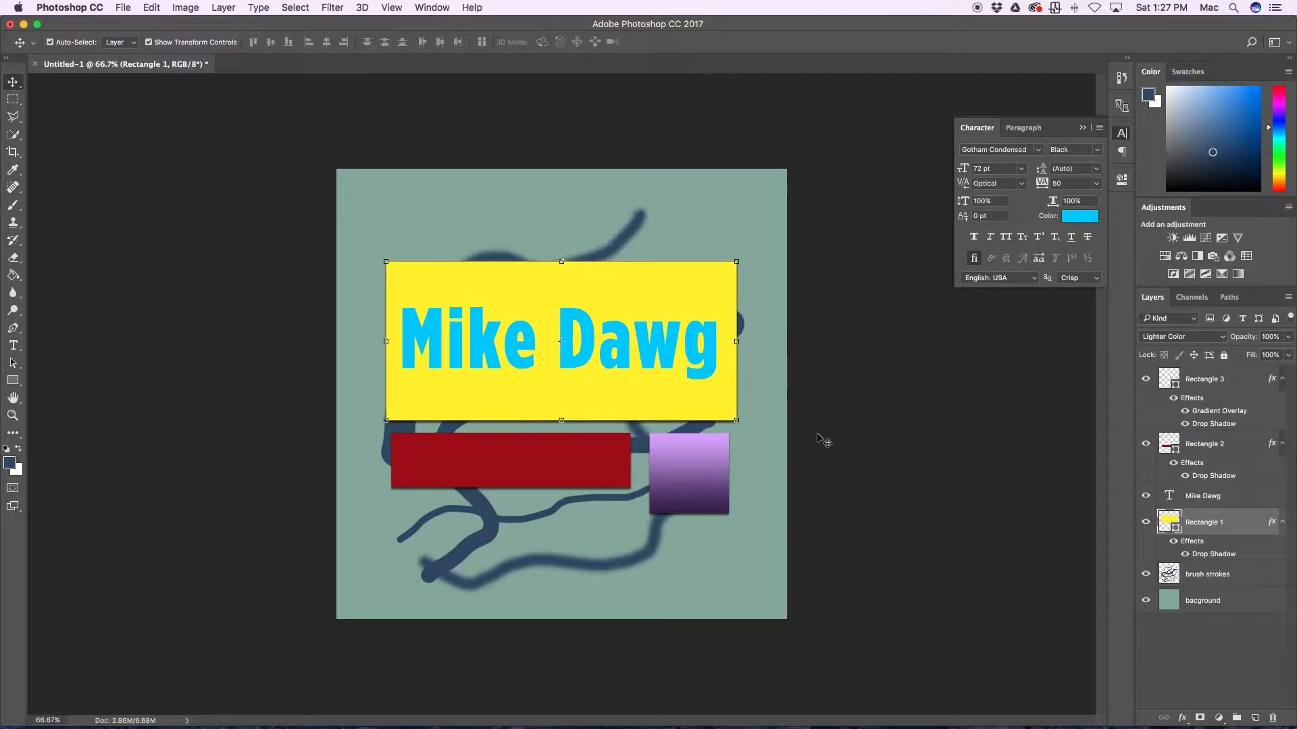
key("shift+plus")
key("shift+plus")
key("shift+plus")
key("shift+plus")
key("shift+plus")
key("shift+plus")
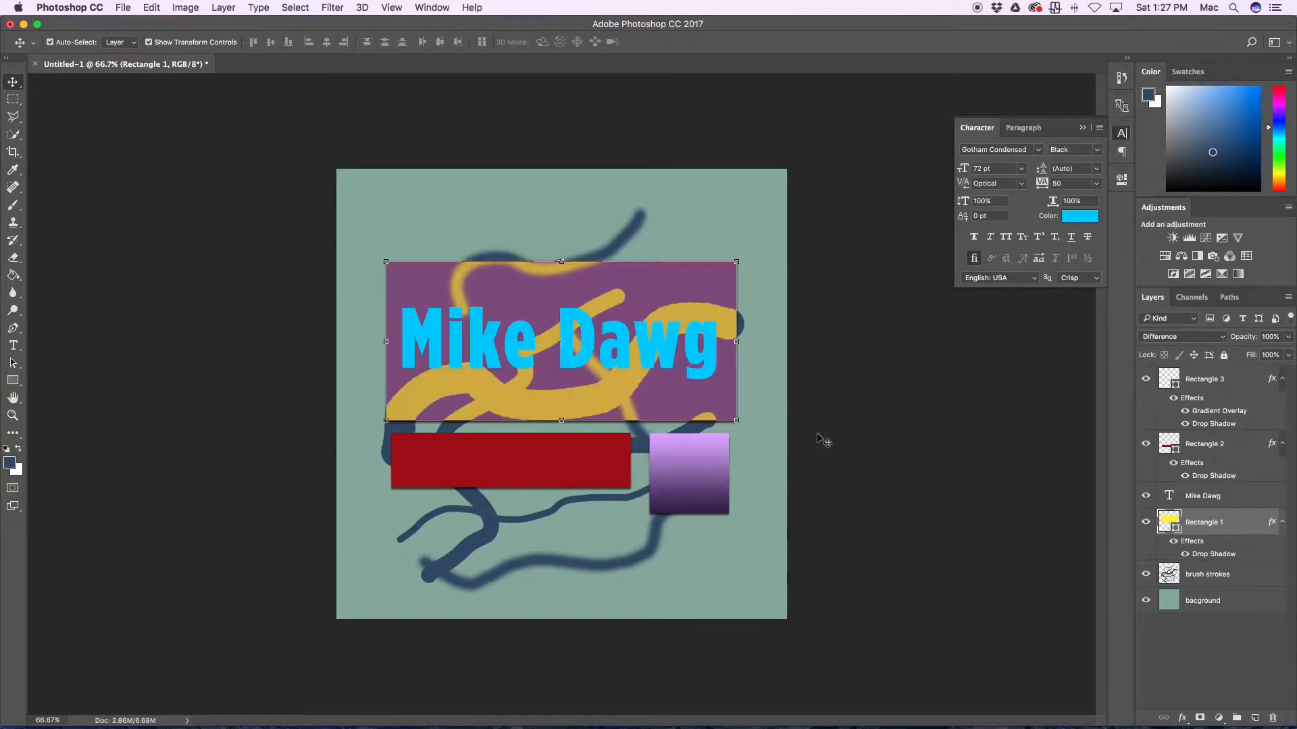
Step: Lower the layer opacity of the purple gradient square to about 76%
key("alt+bracketright")
key("alt+bracketright")
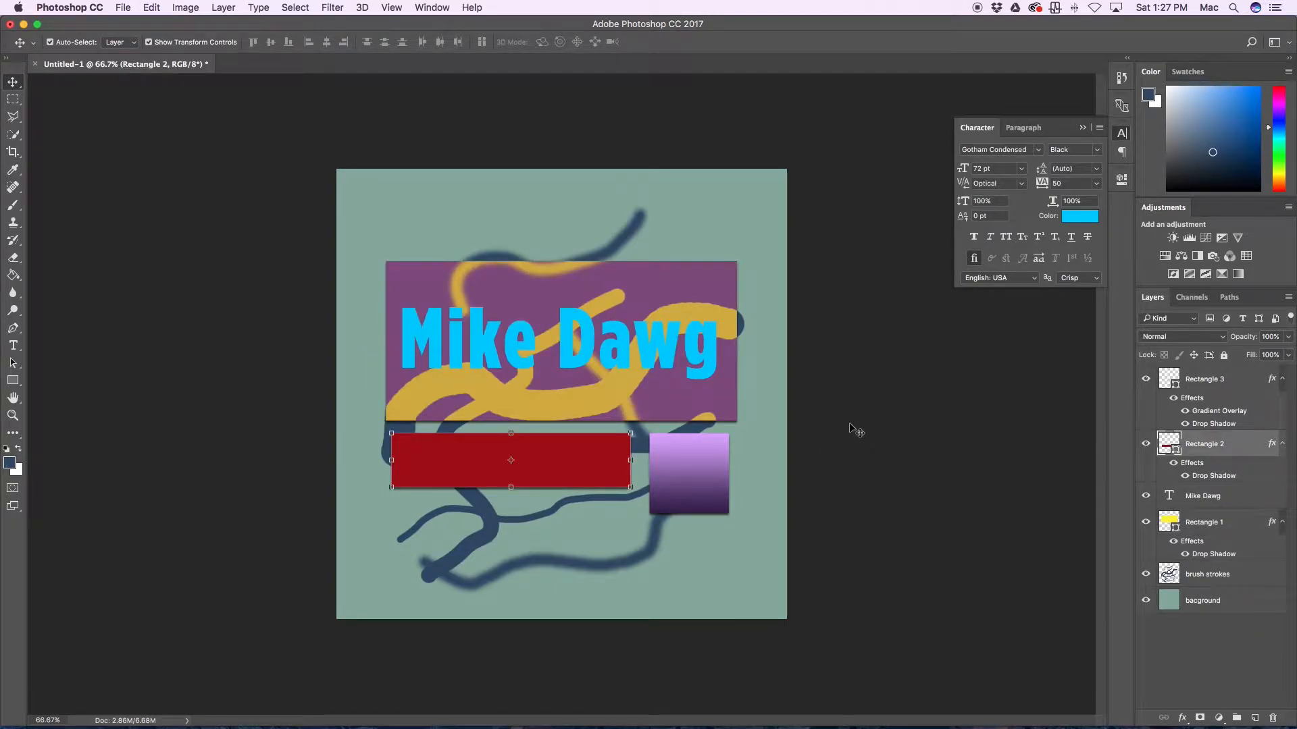
left_click(671, 459)
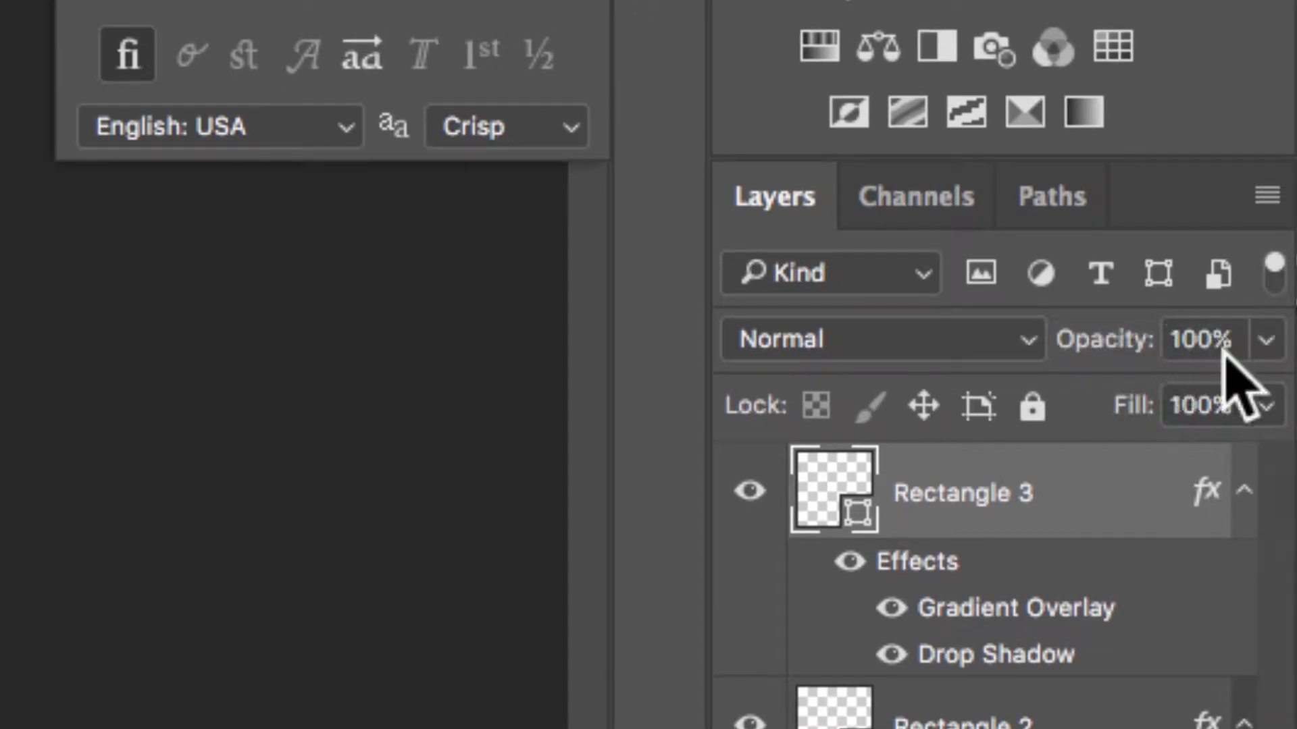
left_click(1263, 338)
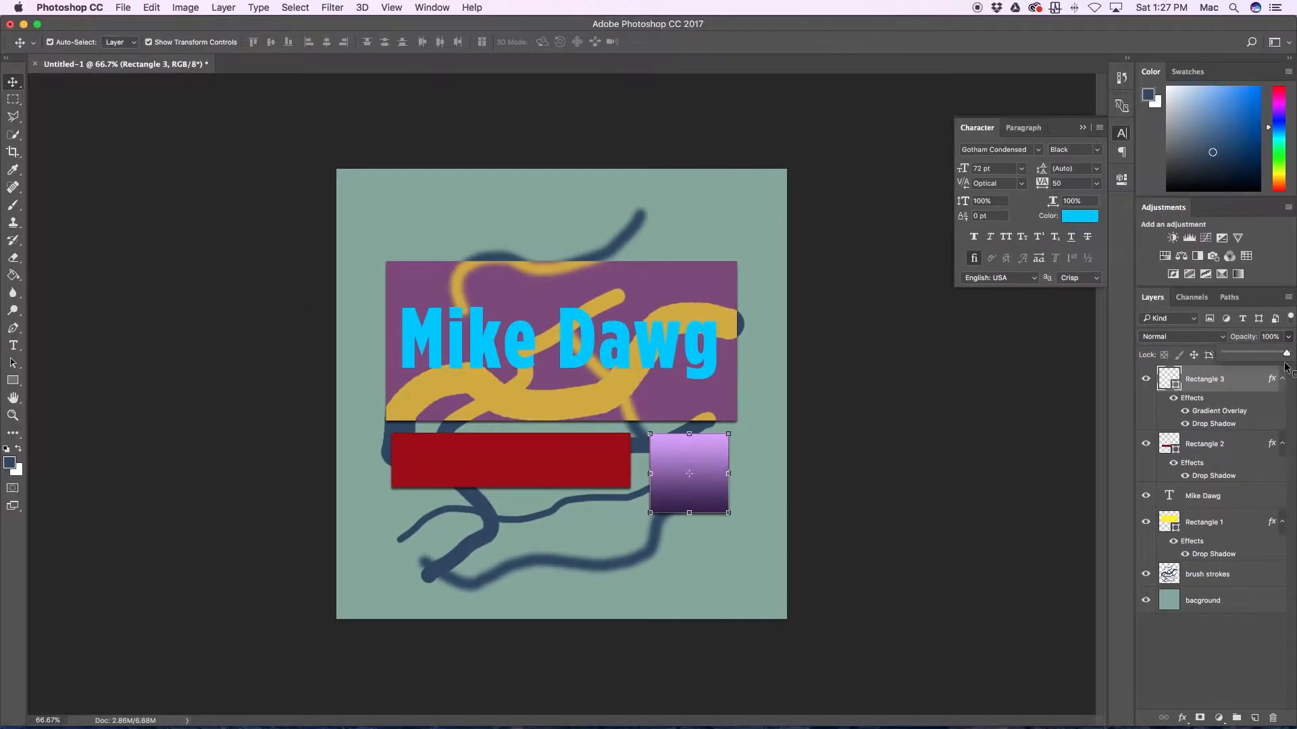
mouse_move(1286, 353)
left_mouse_down()
mouse_move(1228, 358)
mouse_move(1269, 355)
left_mouse_up()
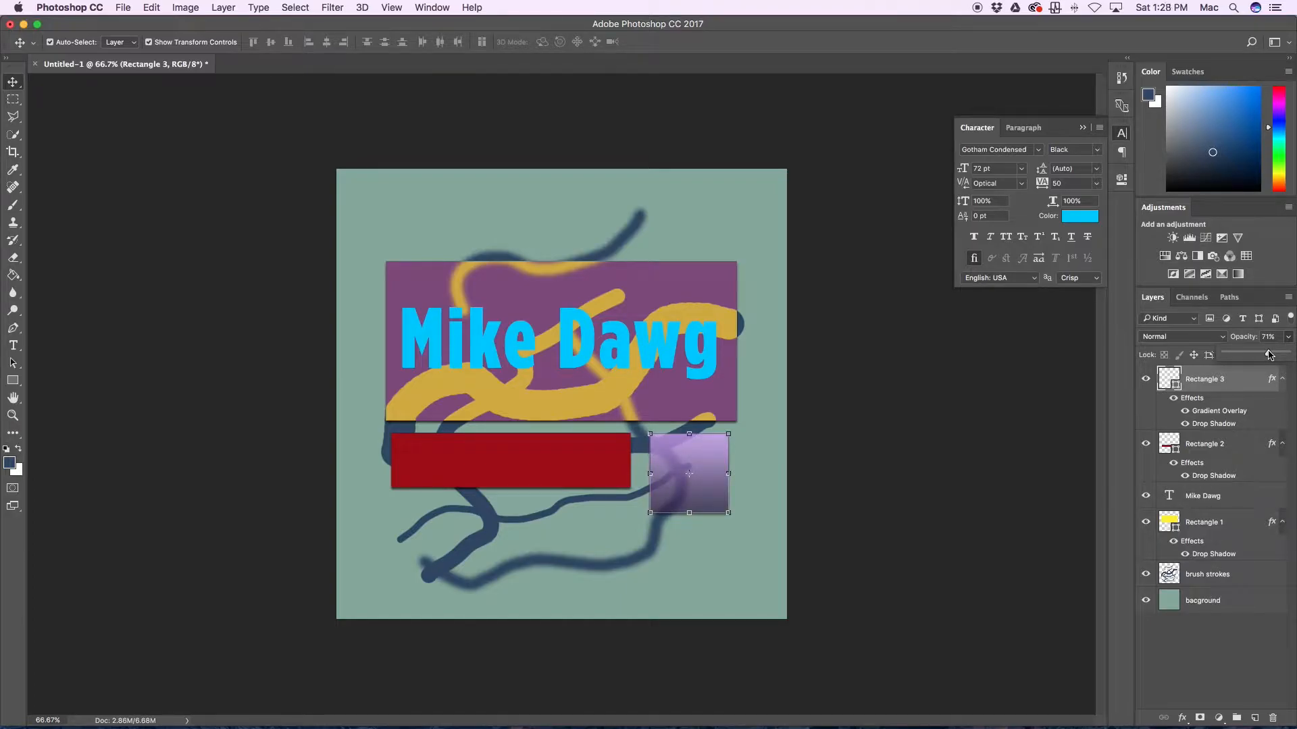
left_click(878, 452)
left_click(692, 474)
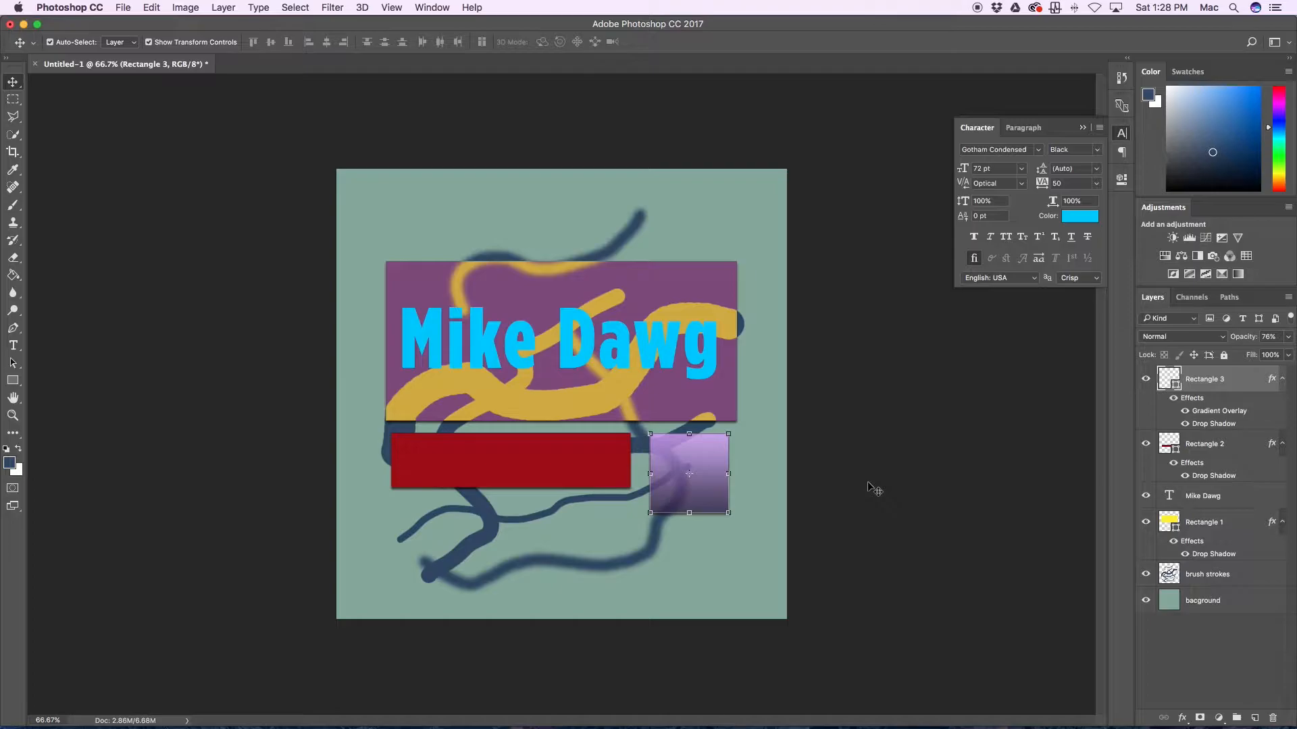
Step: Try several opacity levels on the purple gradient square, including 50%, and set it to 80%
key("7")
key("8")
key("5")
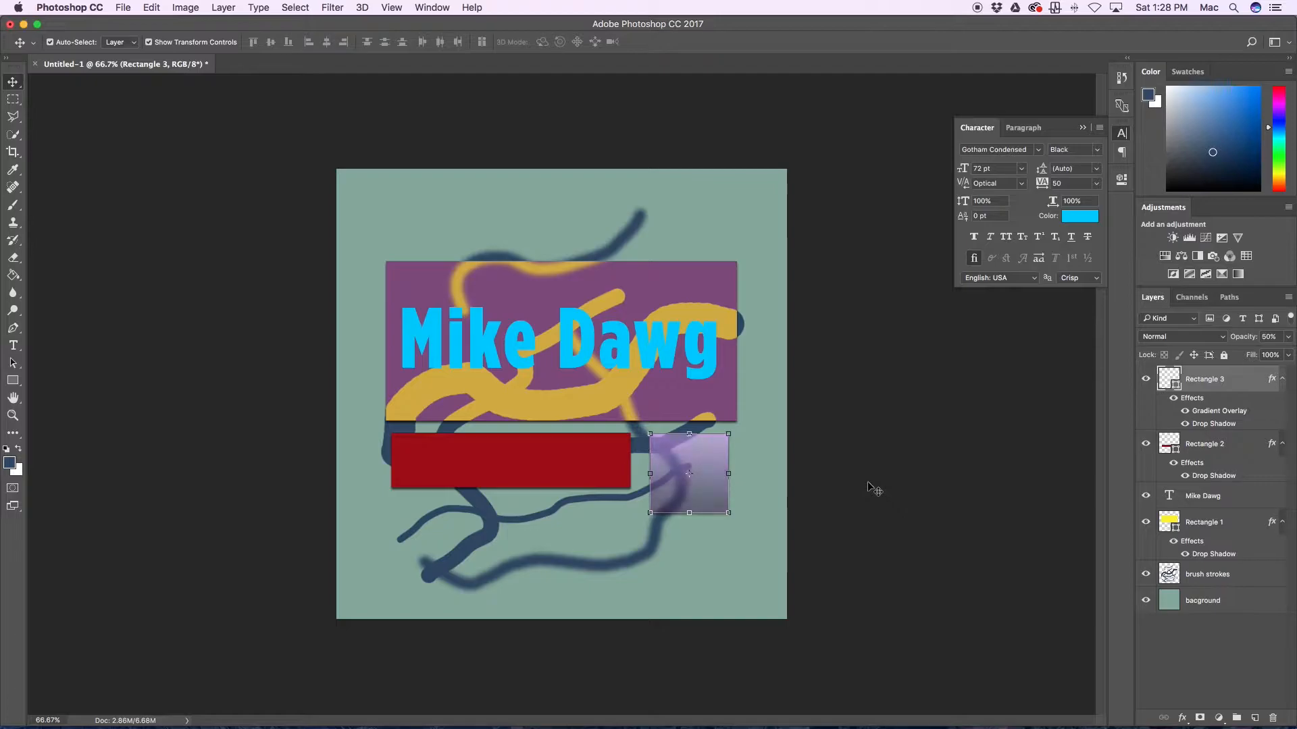
key("7")
key("8")
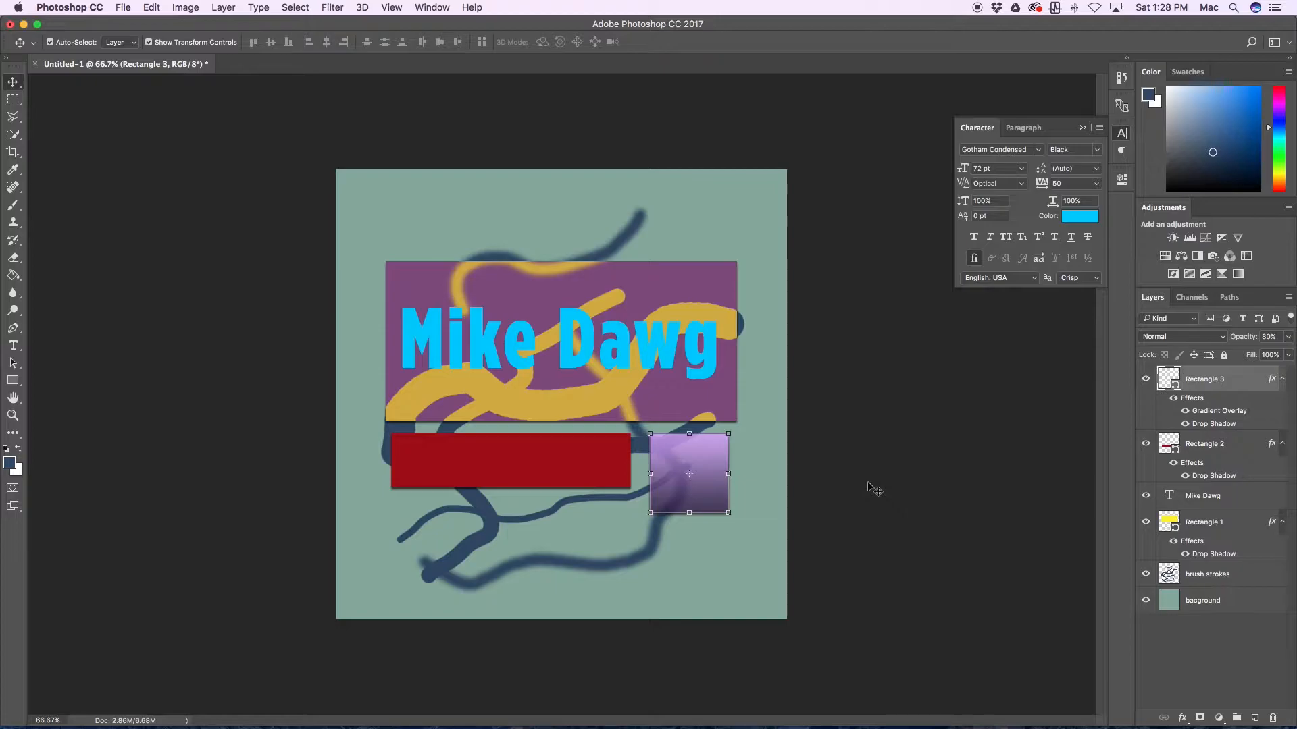
left_click(874, 489)
Step: Try extending the canvas downward below the artwork with the Crop tool, and undo the extension
key("c")
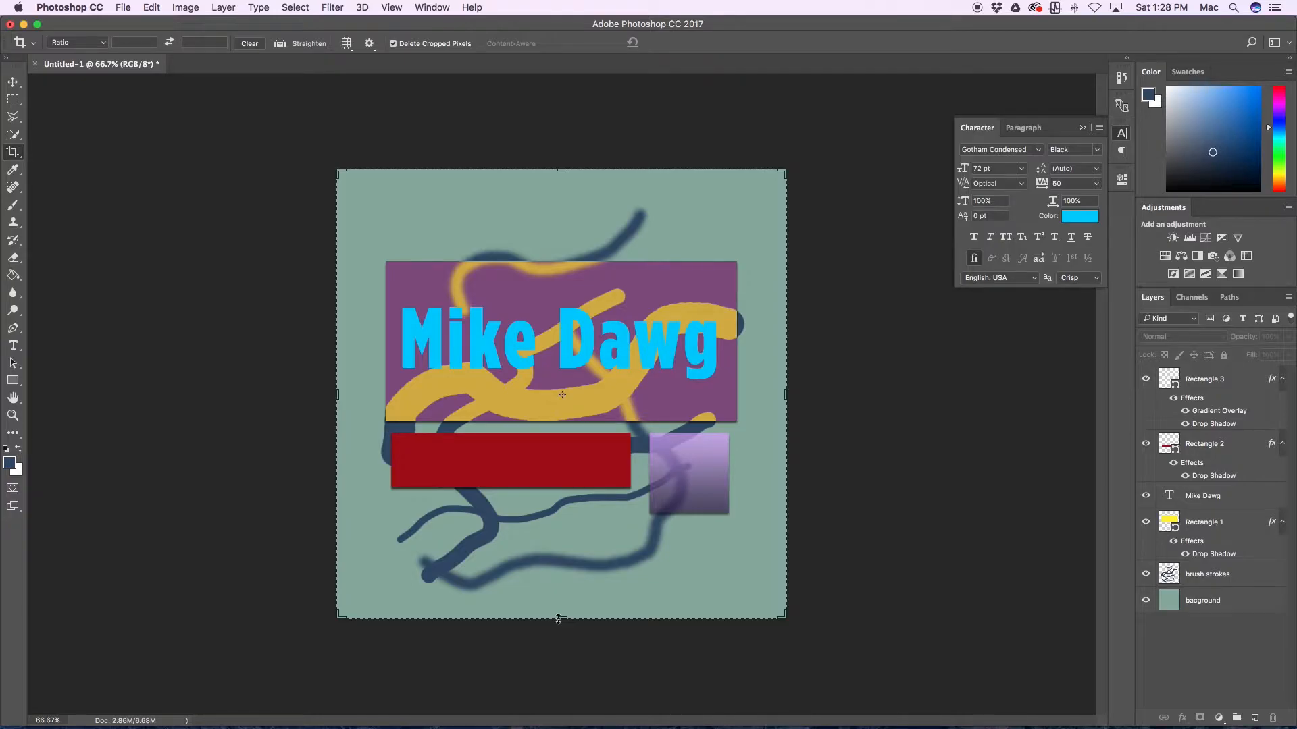
left_click_drag(558, 619, 552, 703)
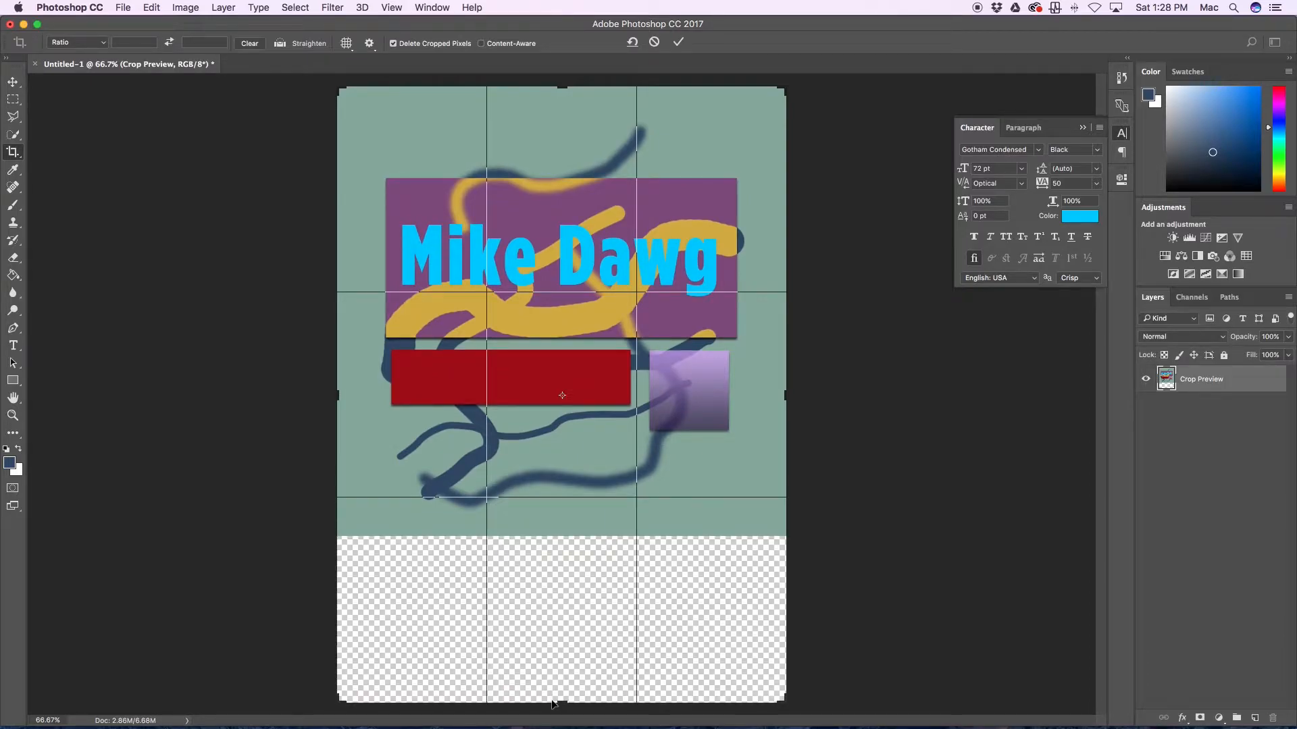
key("Return")
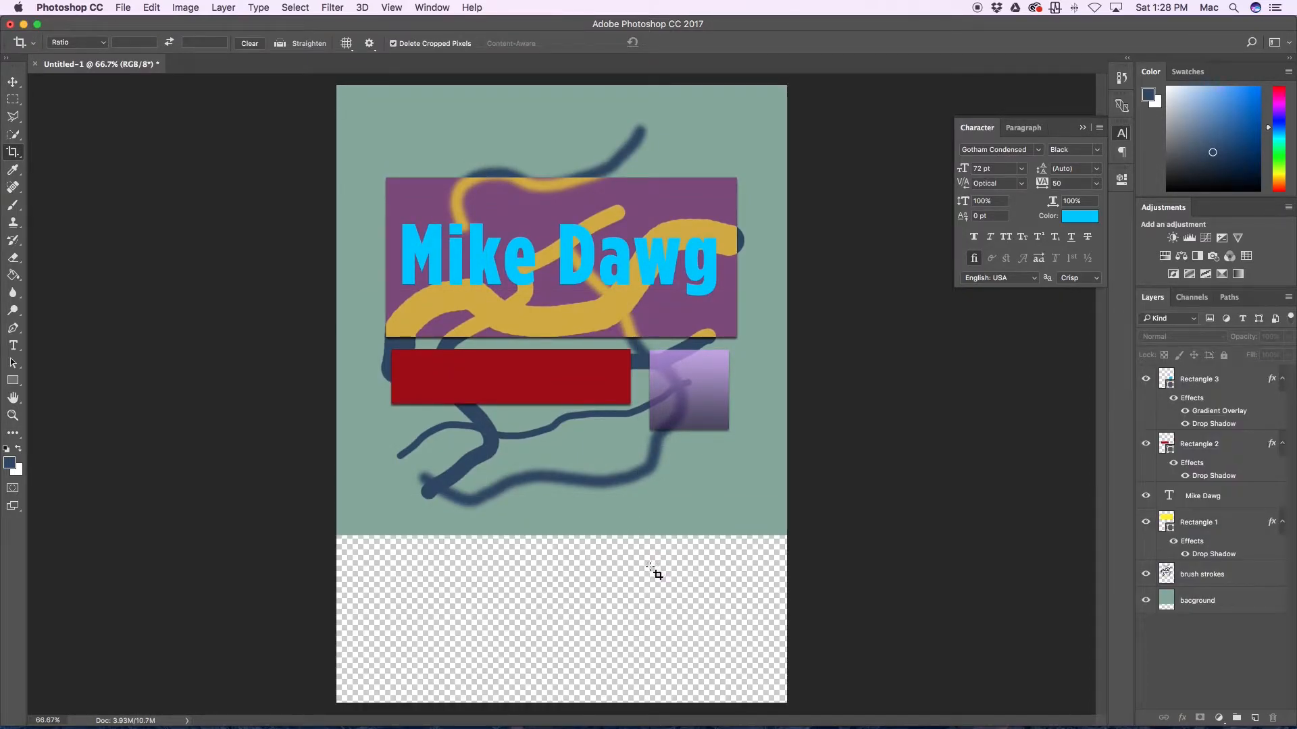
key("super+z")
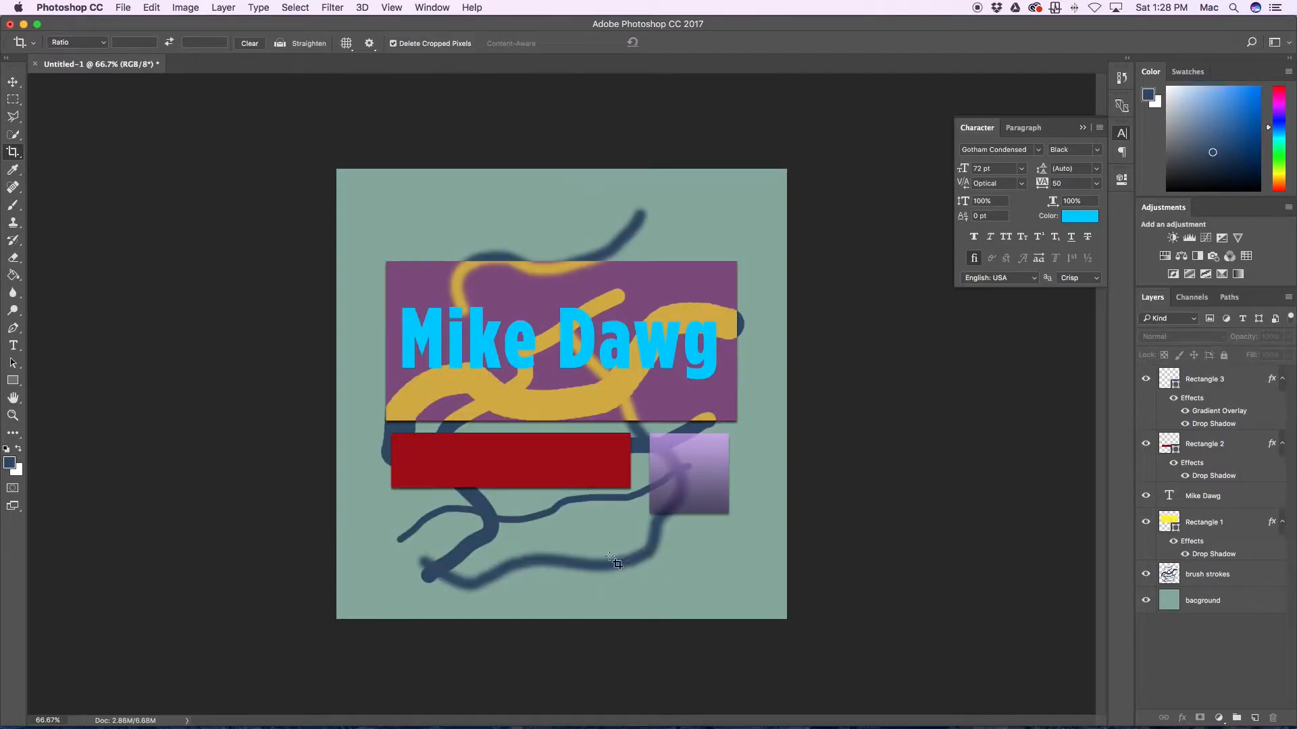
key("v")
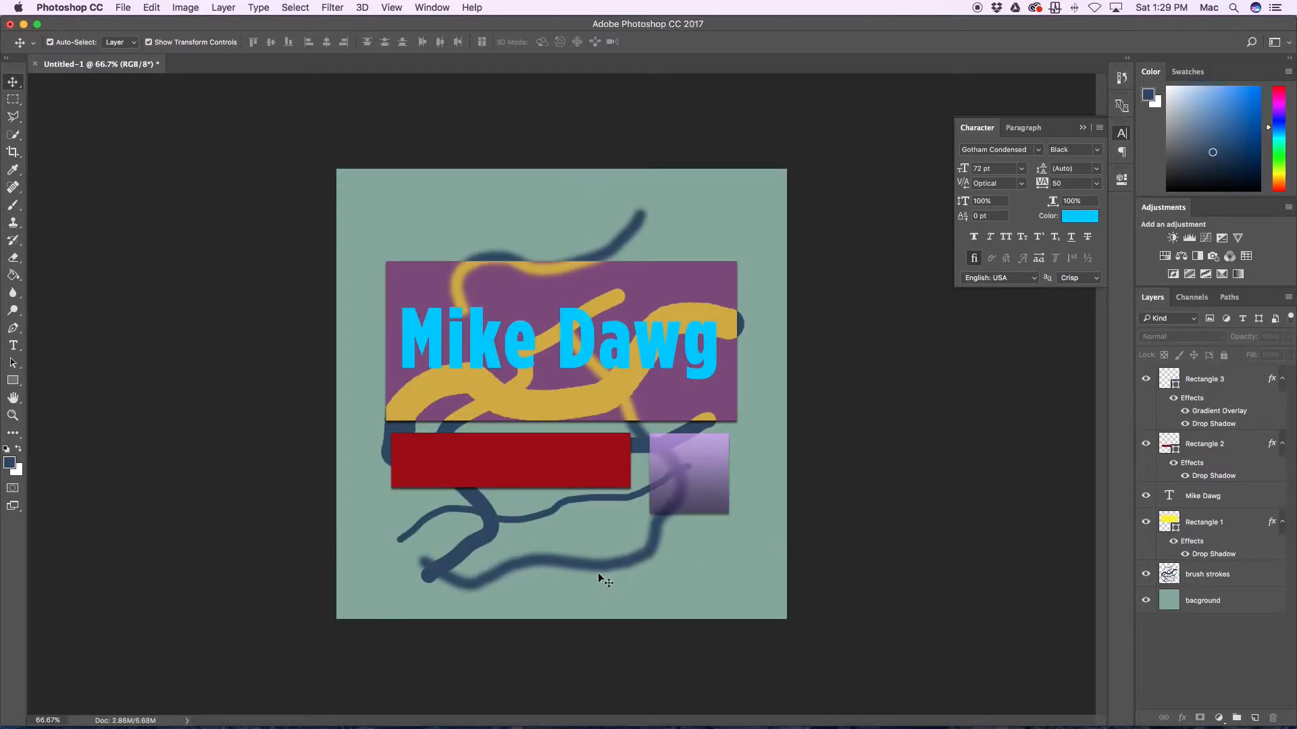
Step: Select a rectangular area in the middle of the brush strokes layer and move that section of the strokes upward
left_click(523, 564)
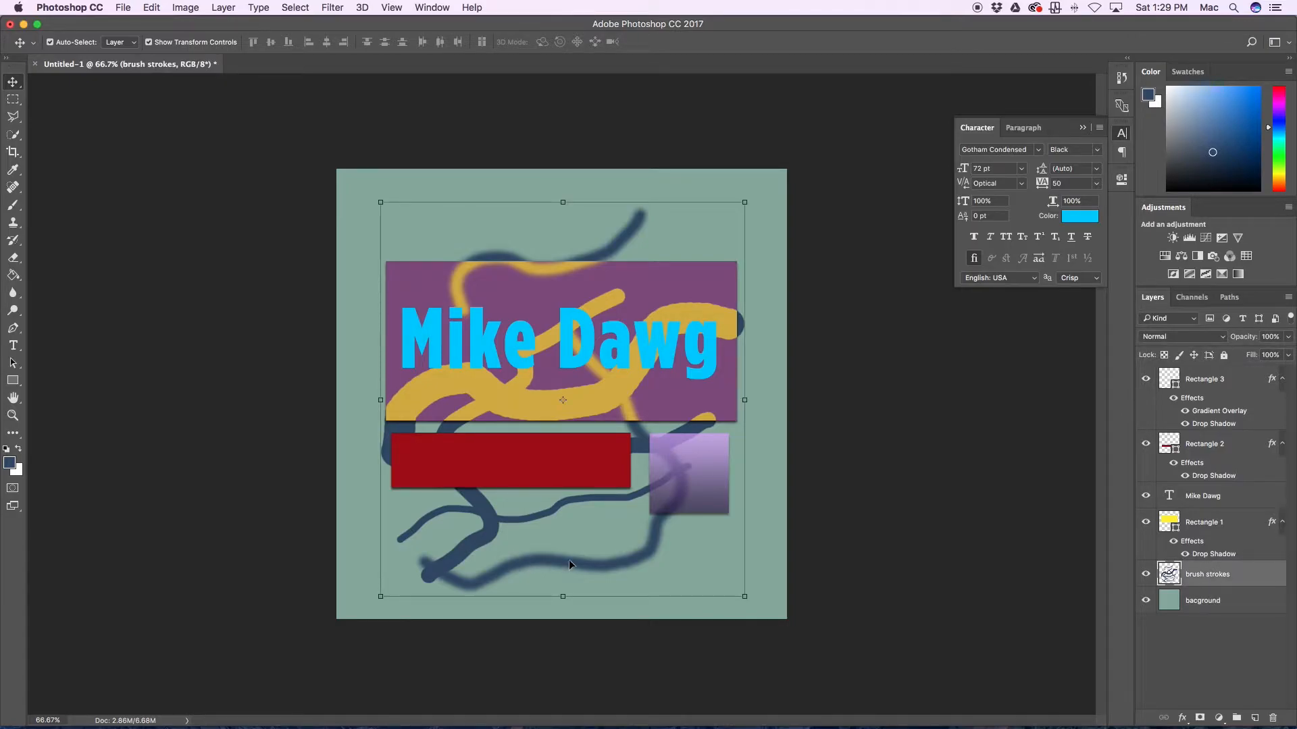
key("m")
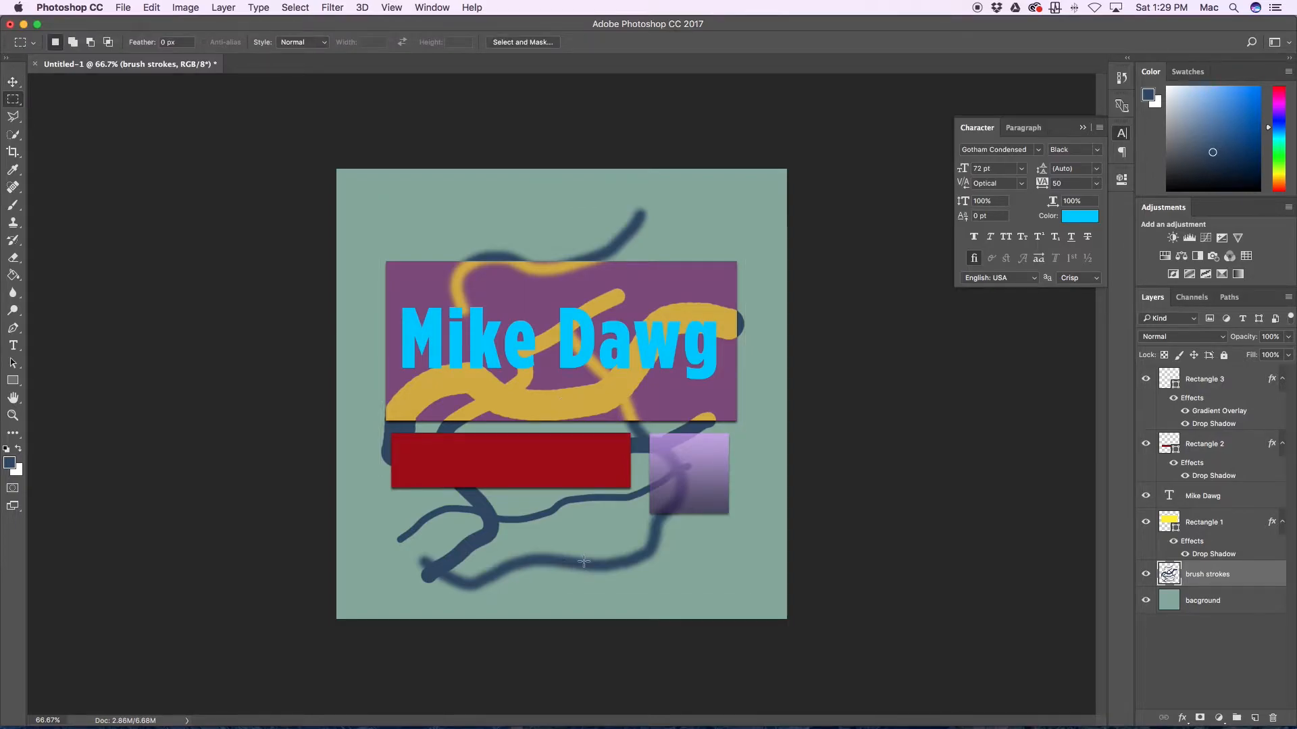
left_click_drag(439, 252, 698, 542)
key("v")
mouse_move(547, 510)
left_mouse_down()
mouse_move(524, 478)
mouse_move(434, 525)
mouse_move(557, 562)
mouse_move(574, 417)
mouse_move(432, 426)
mouse_move(574, 466)
mouse_move(533, 350)
left_mouse_up()
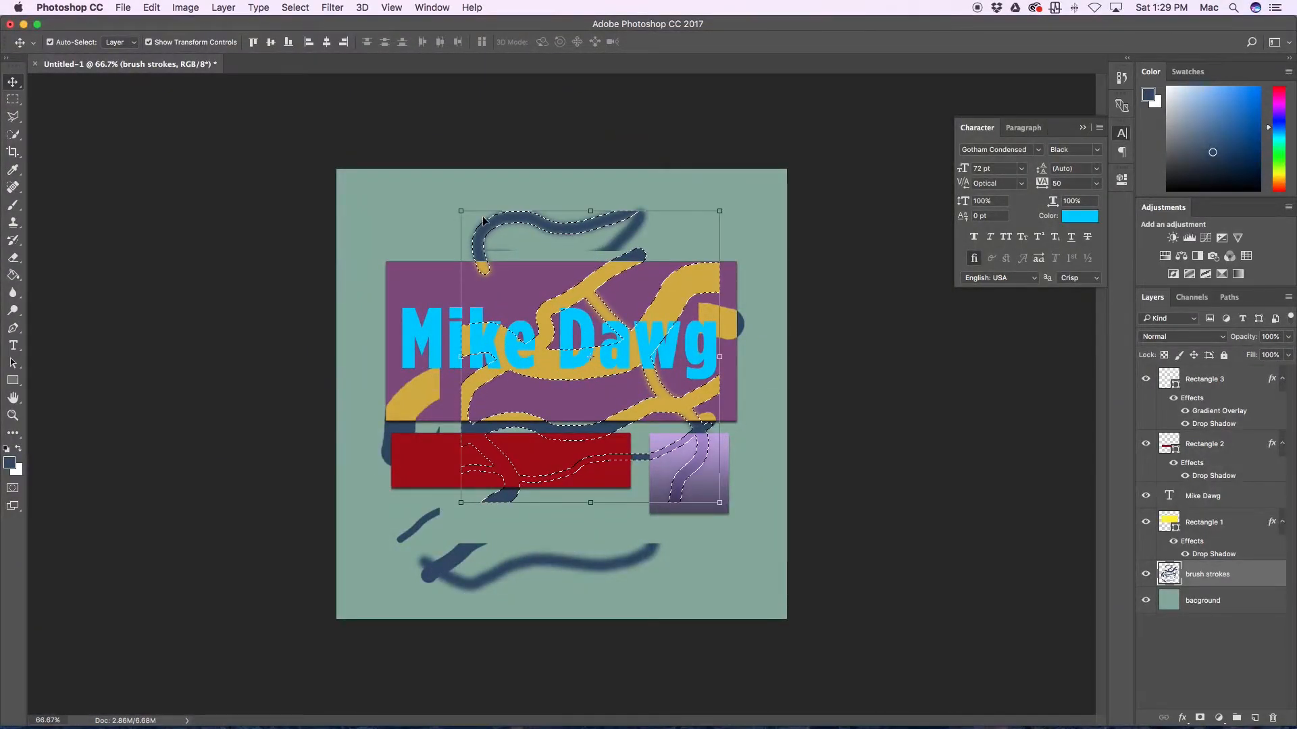
left_click_drag(565, 257, 540, 233)
Step: Try cutting out the selected section of brush strokes, bring it back, and reposition it
key("ctrl+x")
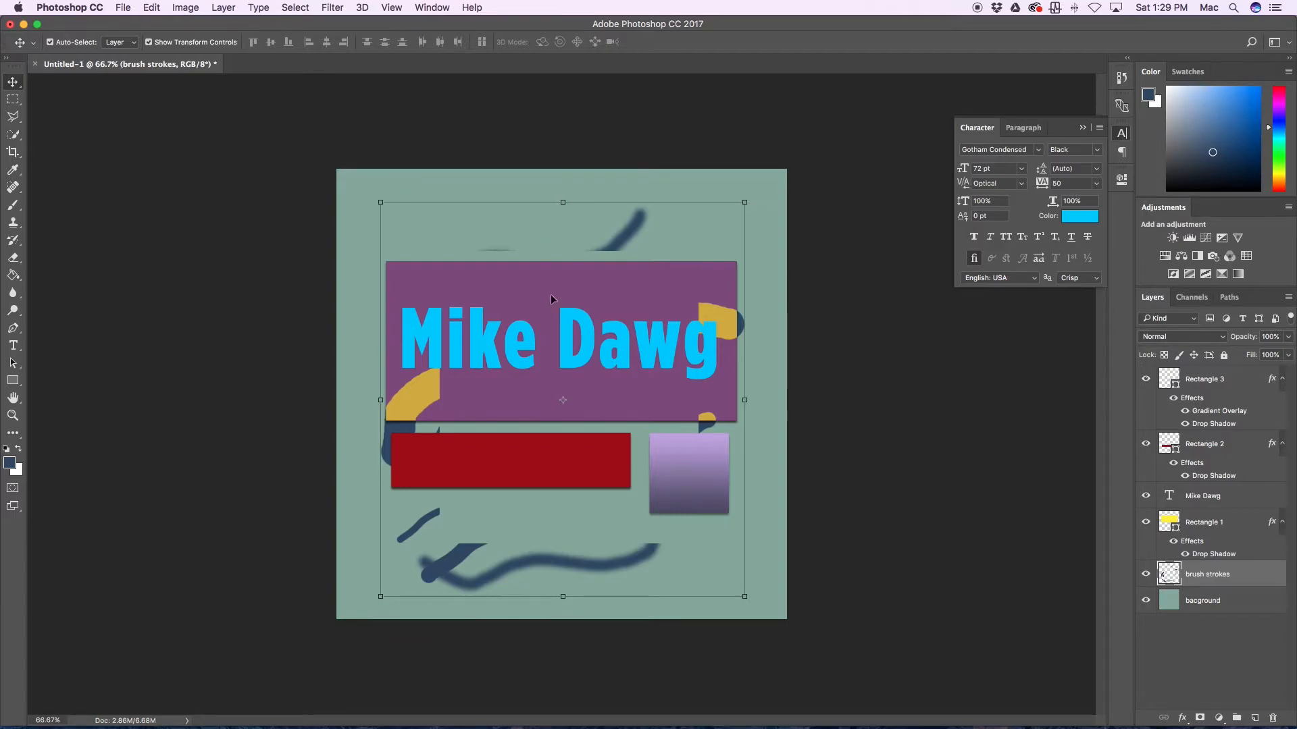
key("ctrl+v")
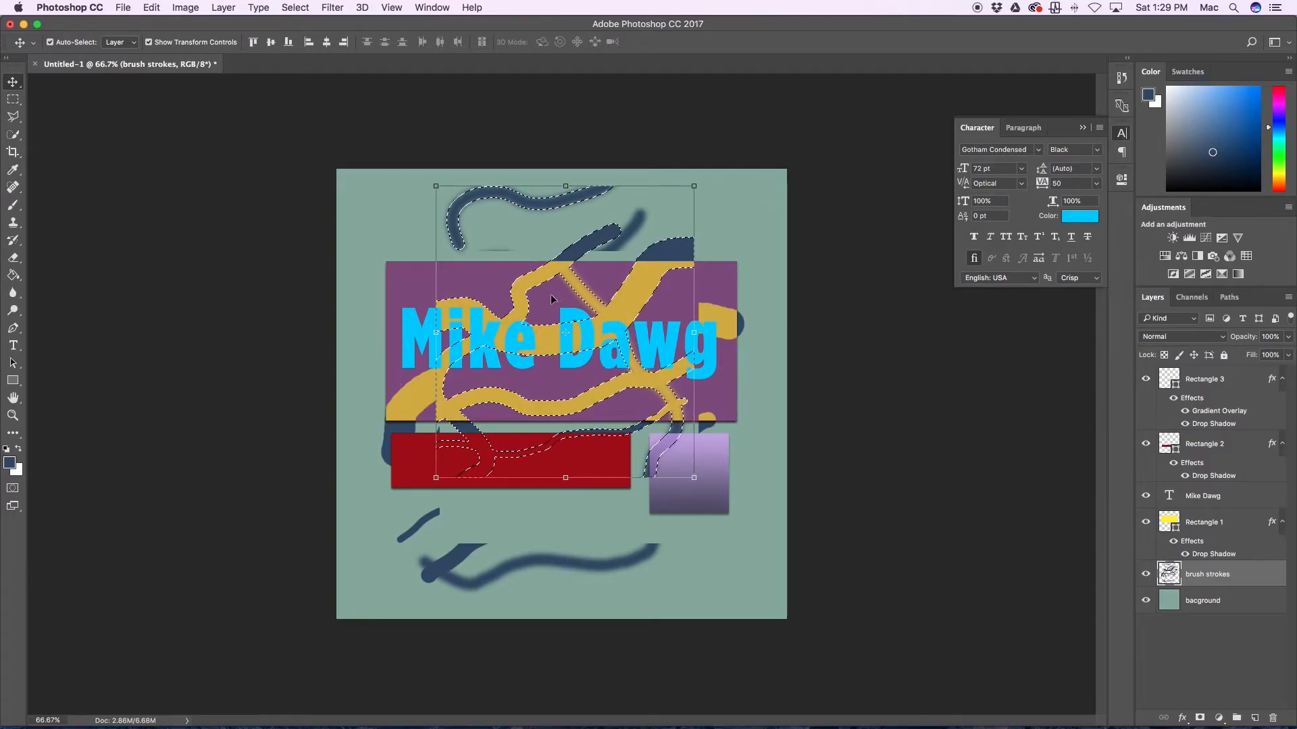
left_click_drag(512, 199, 517, 258)
Step: Undo the moves made to the section of brush strokes and clear the rectangular selection
key("alt+super+z")
key("alt+super+z")
key("alt+super+z")
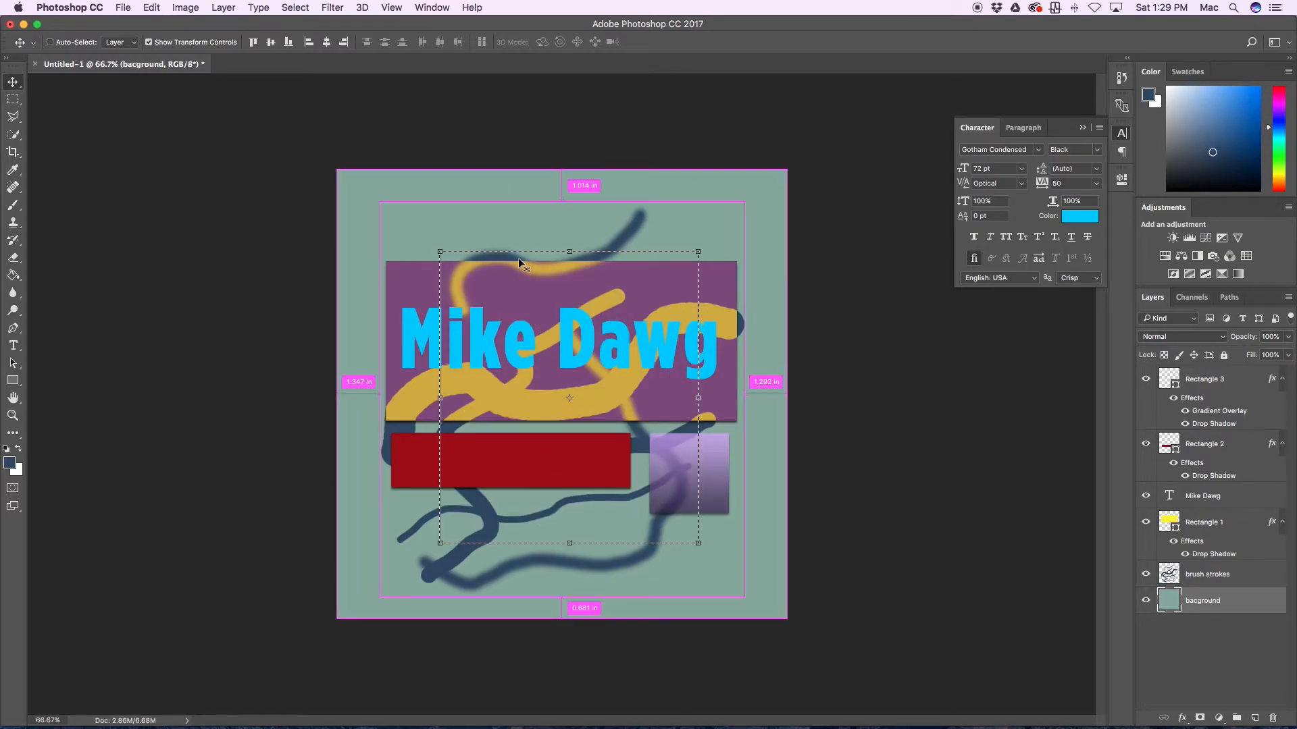
key("super+d")
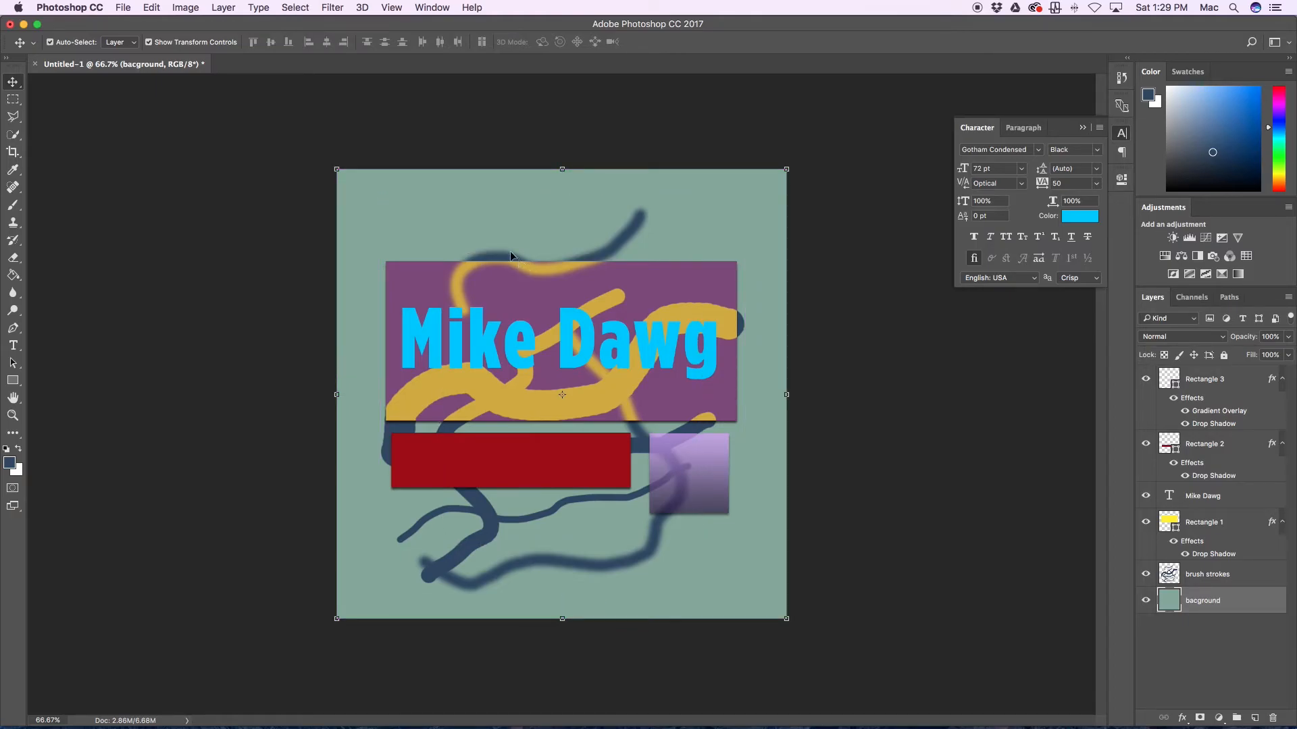